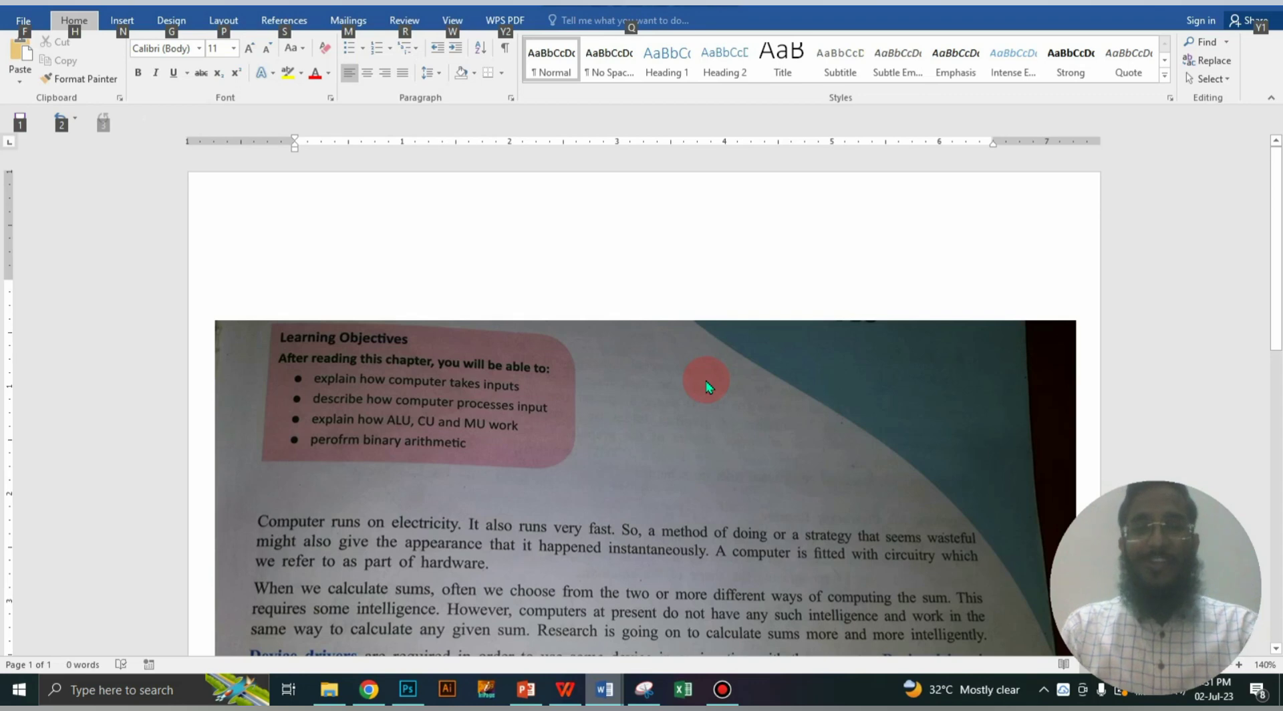
# Start Save As for the textbook page and choose the Desktop as the save location
pyautogui.scroll(-2, 706, 379)
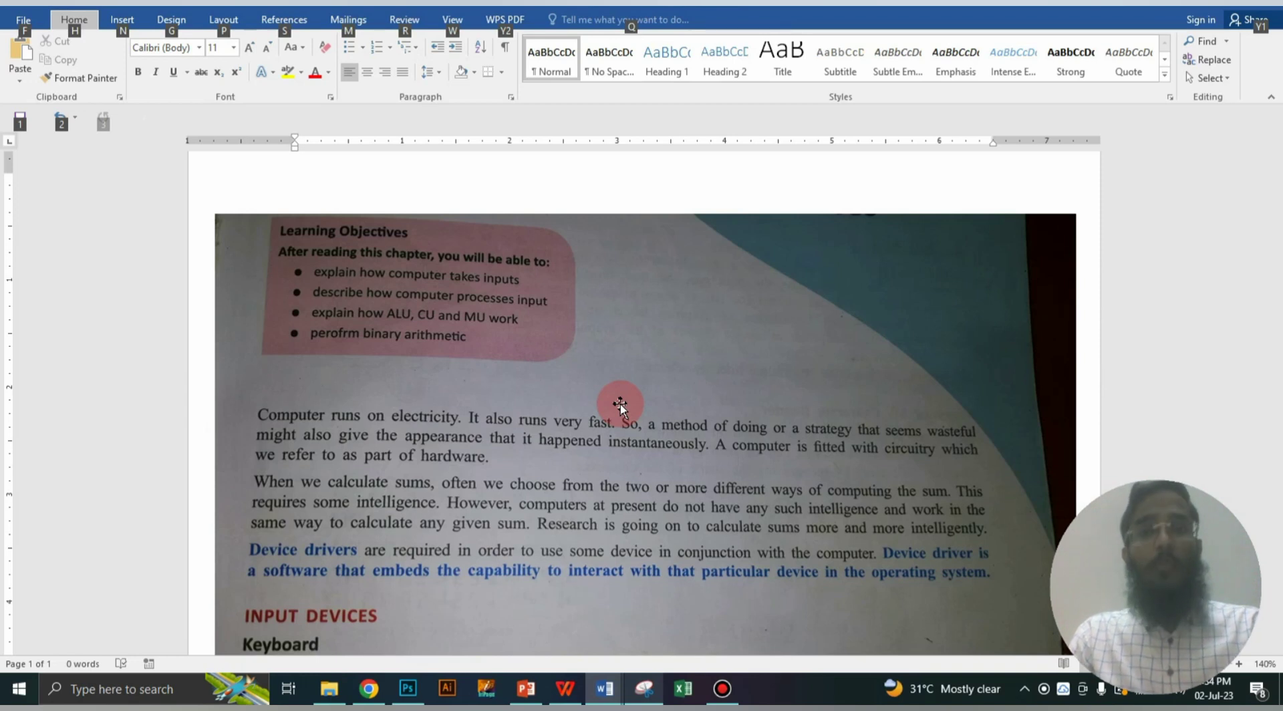
pyautogui.scroll(3, 622, 428)
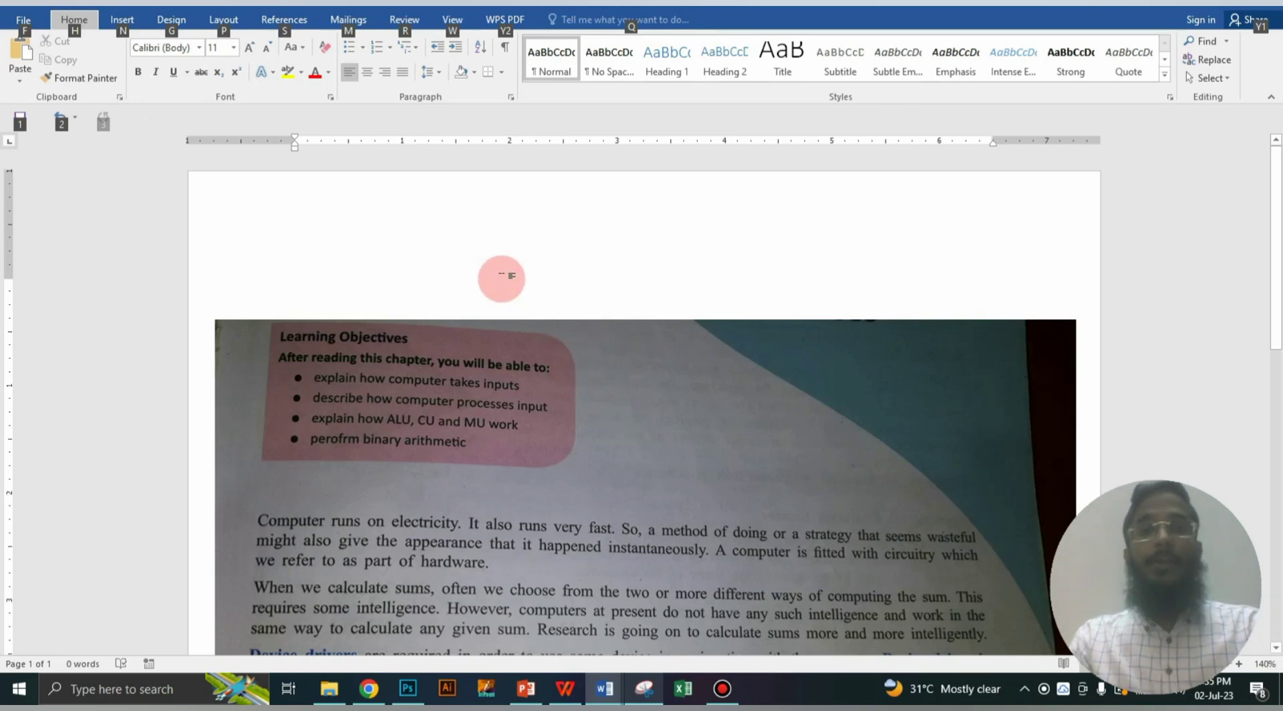
pyautogui.click(501, 277)
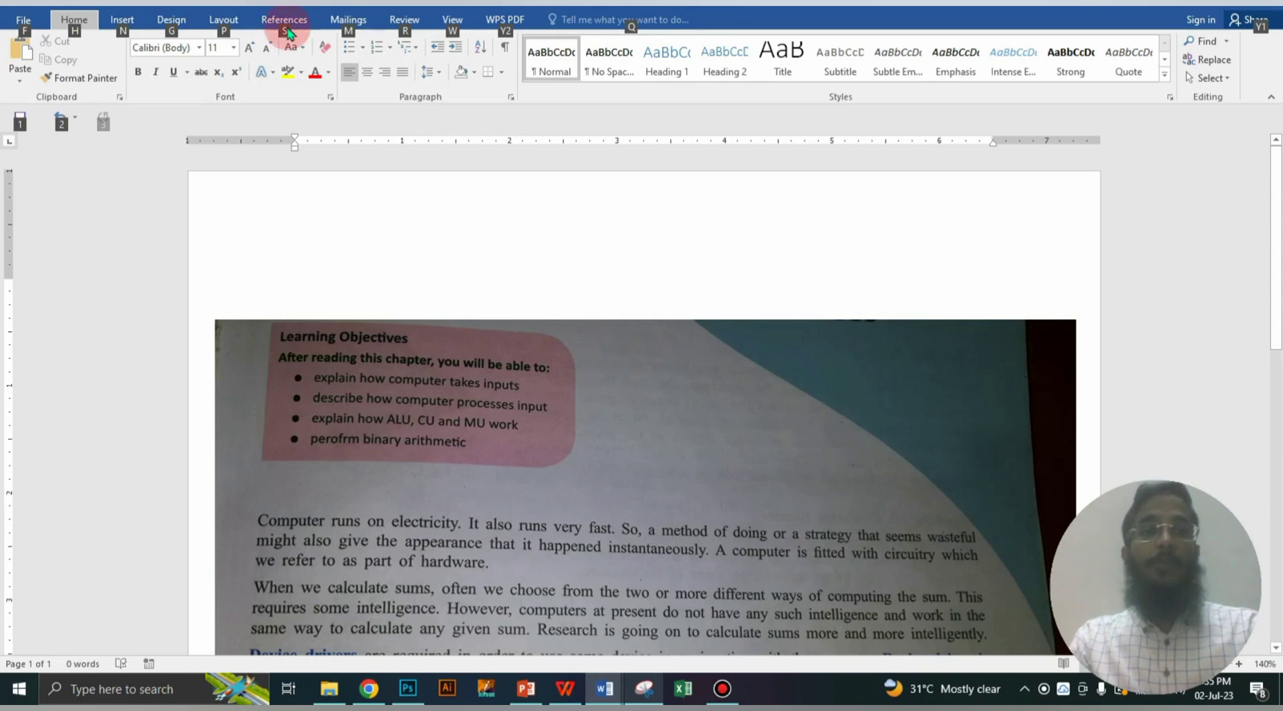
pyautogui.click(23, 24)
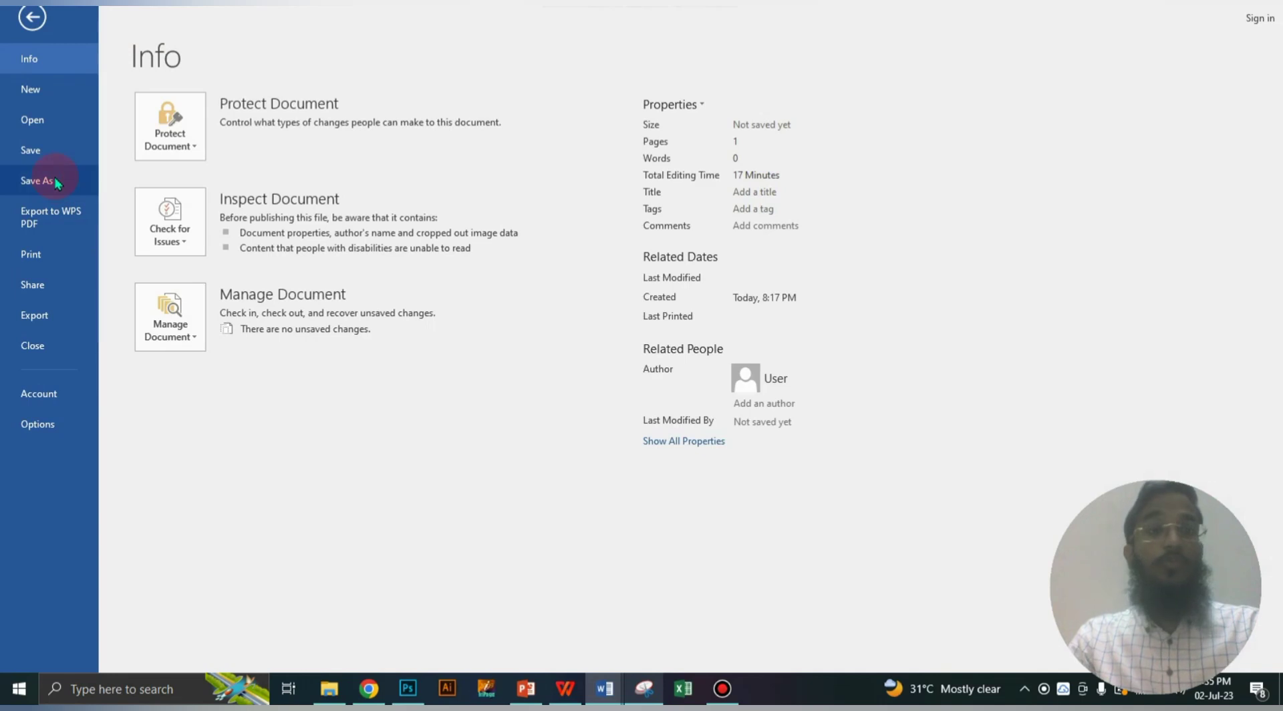
pyautogui.click(55, 177)
pyautogui.click(201, 232)
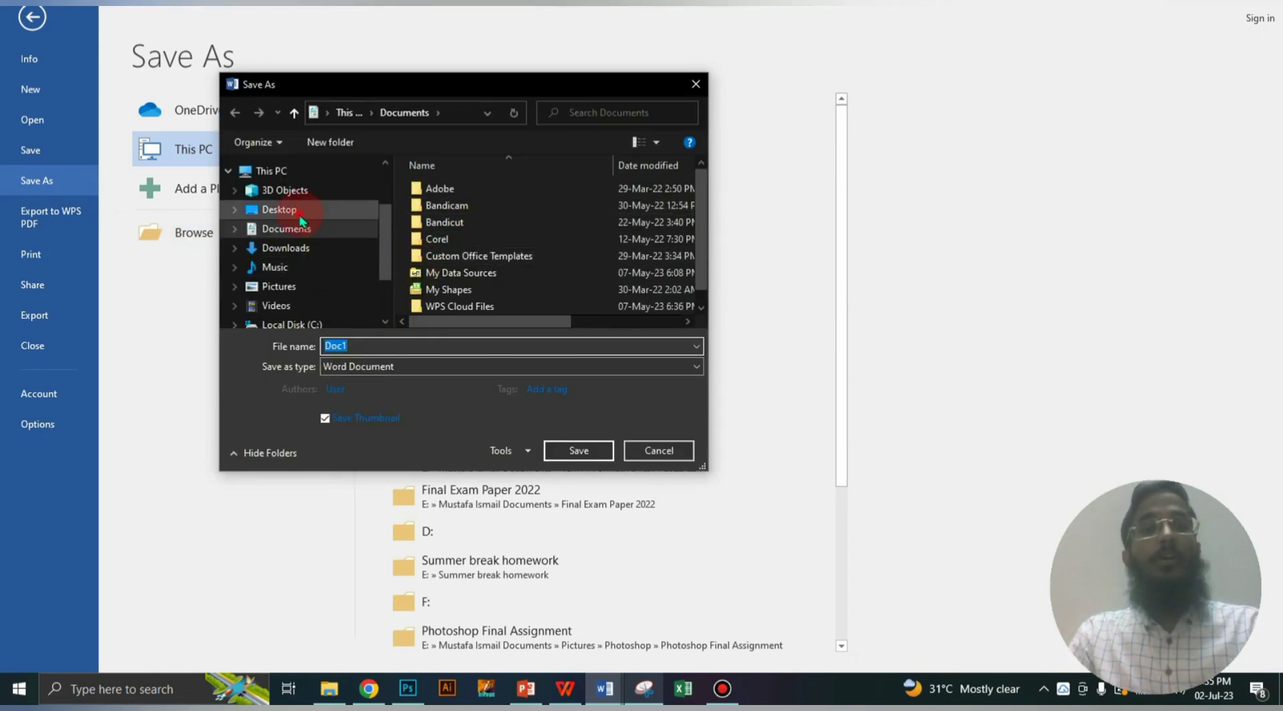
pyautogui.click(299, 212)
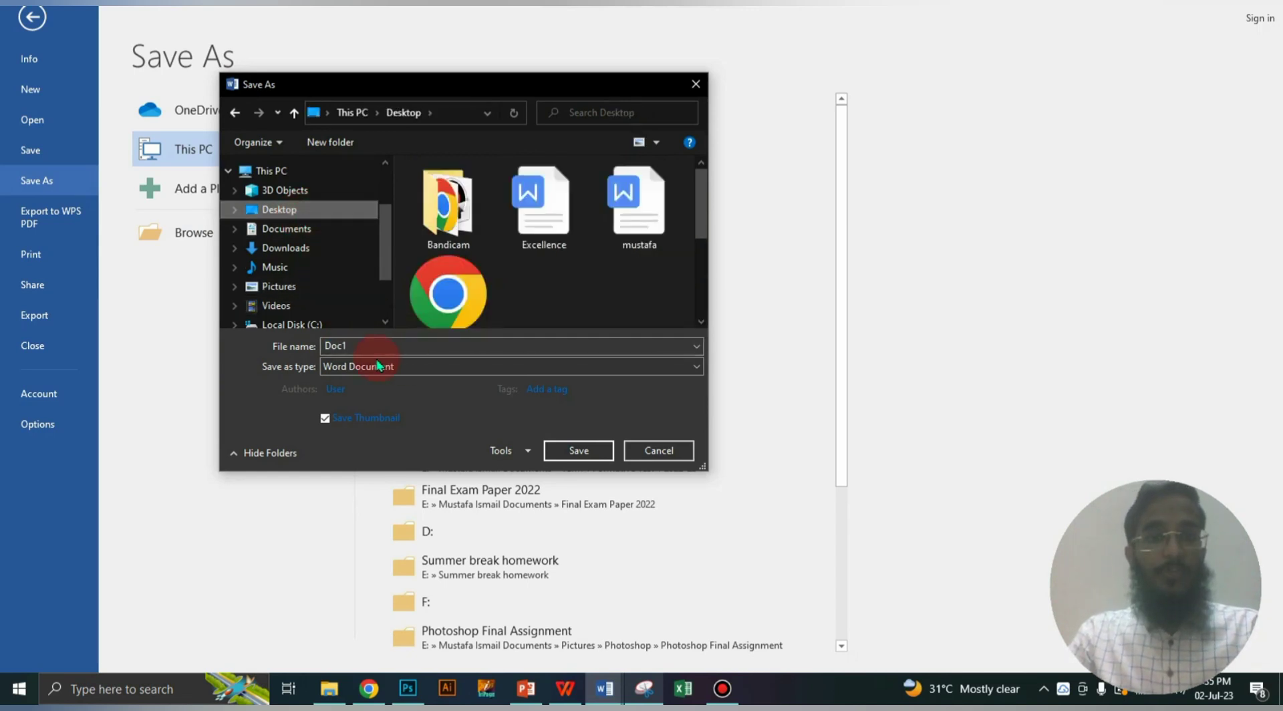
# Name the file 'Image to Text', set the type to PDF, and save it
pyautogui.click(376, 344)
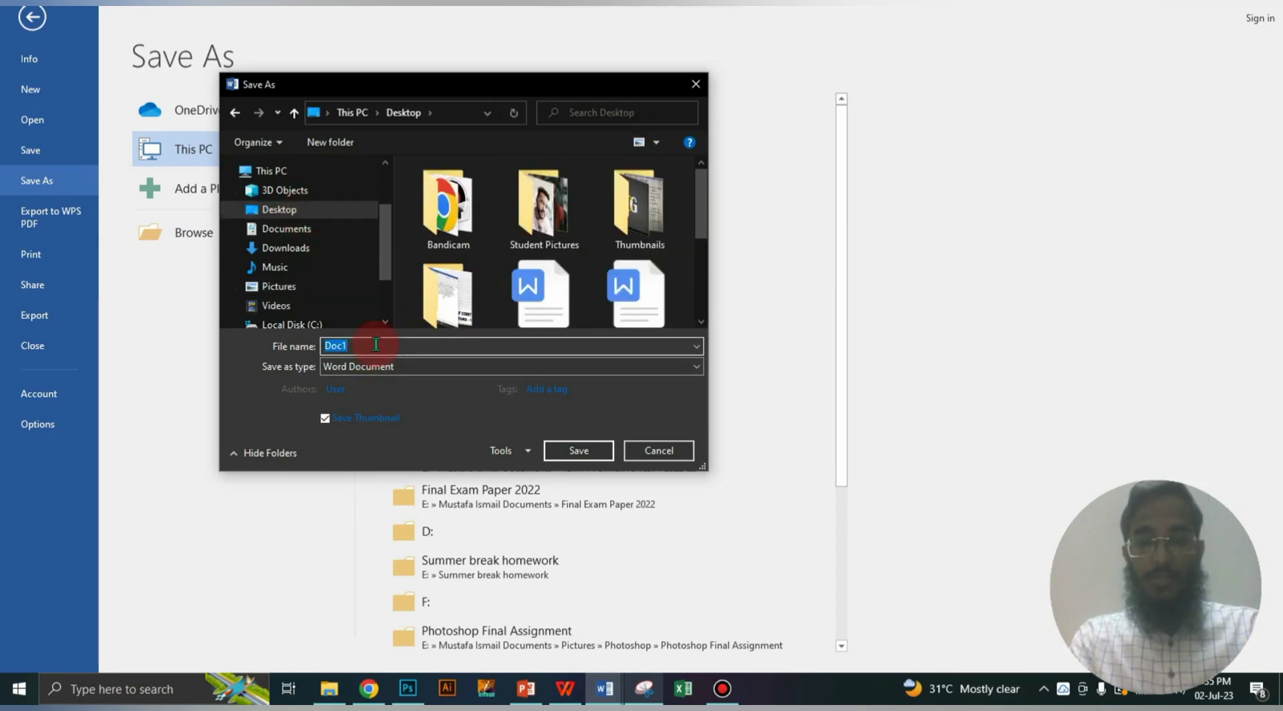
pyautogui.write('I')
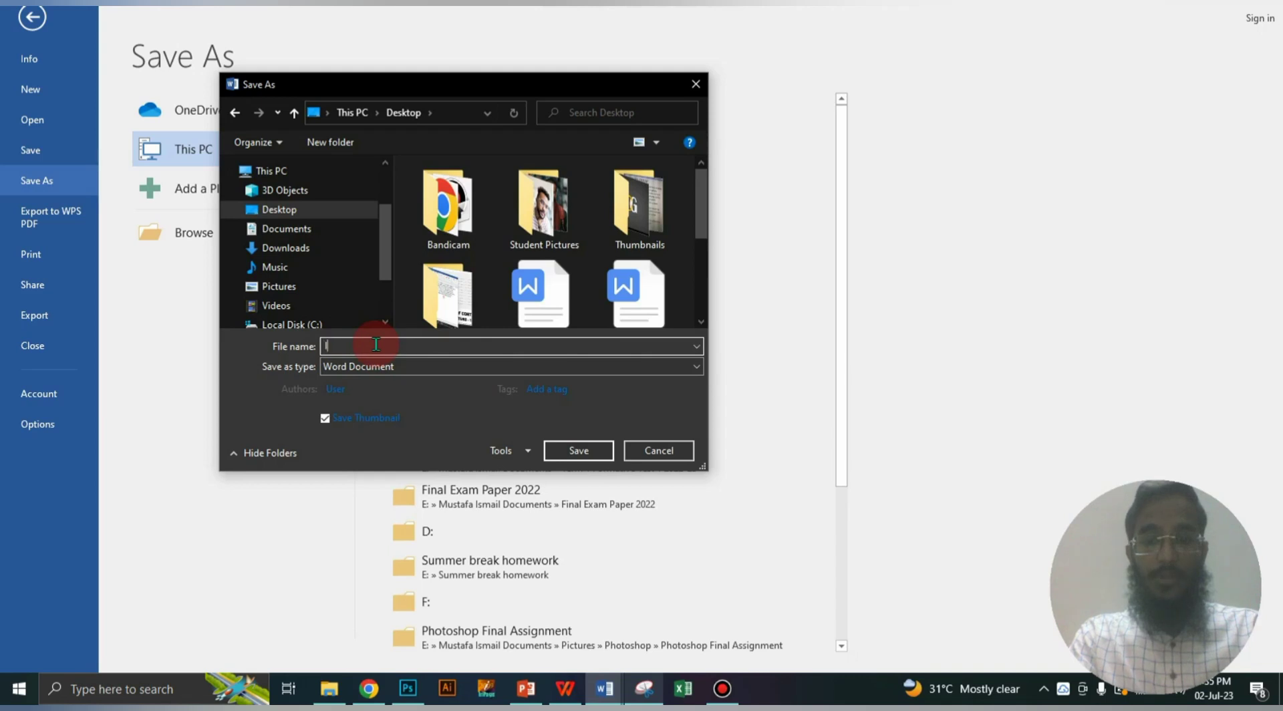
pyautogui.write('mage to Text')
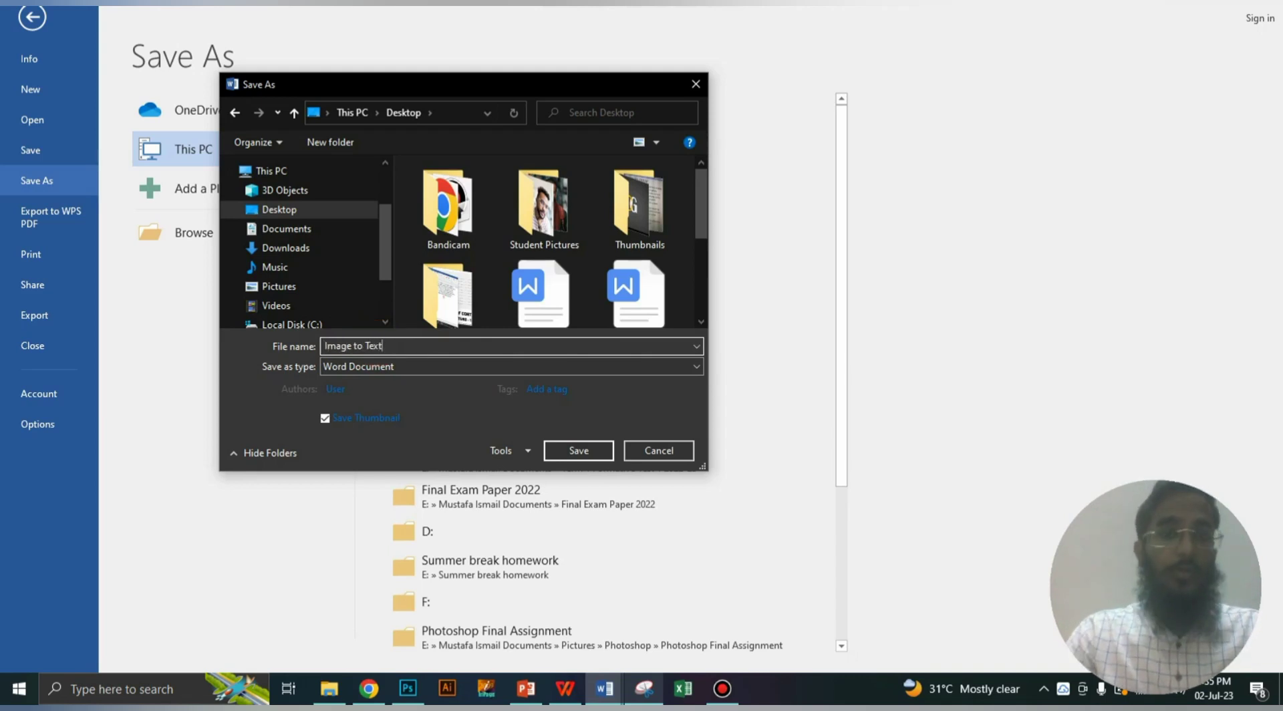
pyautogui.click(403, 365)
pyautogui.click(340, 455)
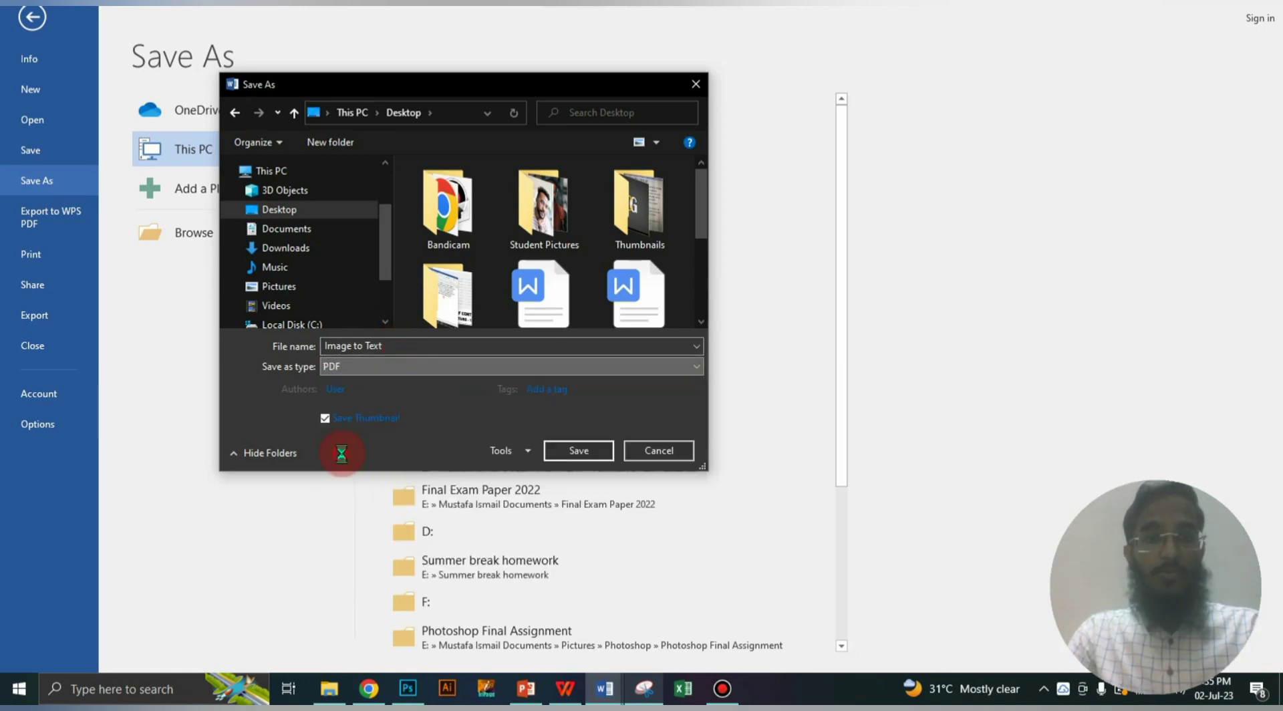
pyautogui.click(578, 500)
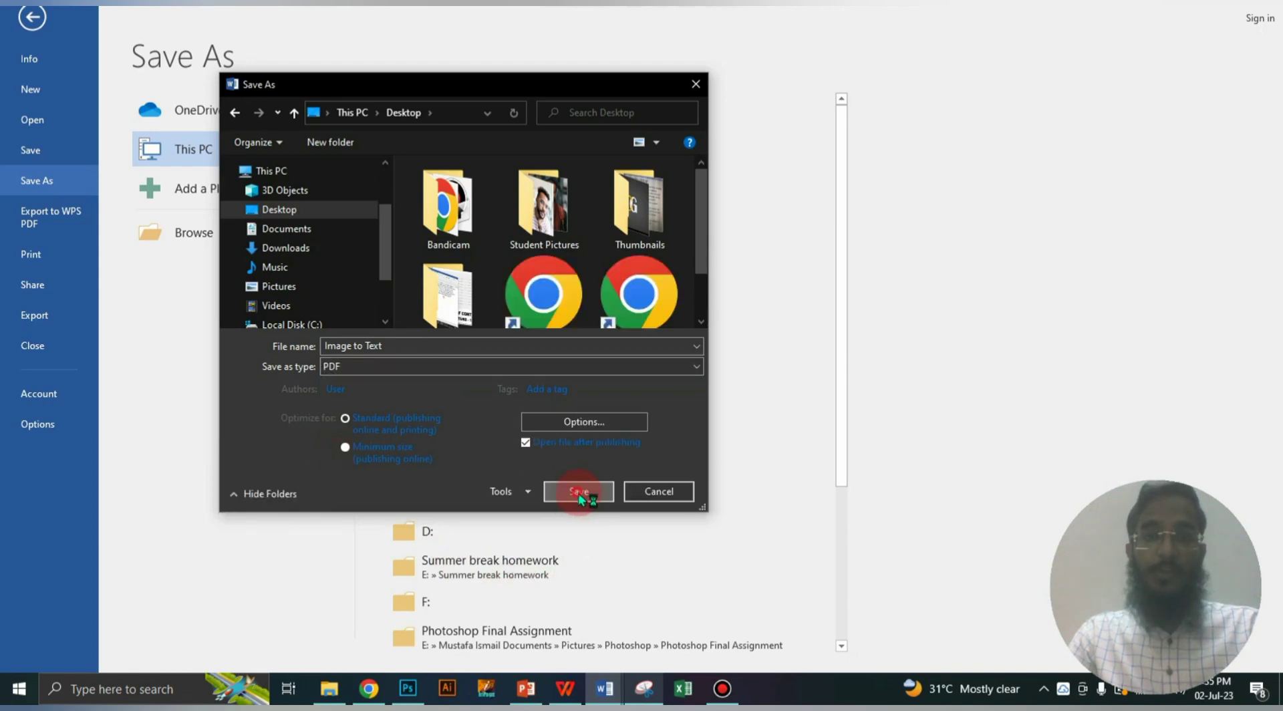
pyautogui.click(659, 493)
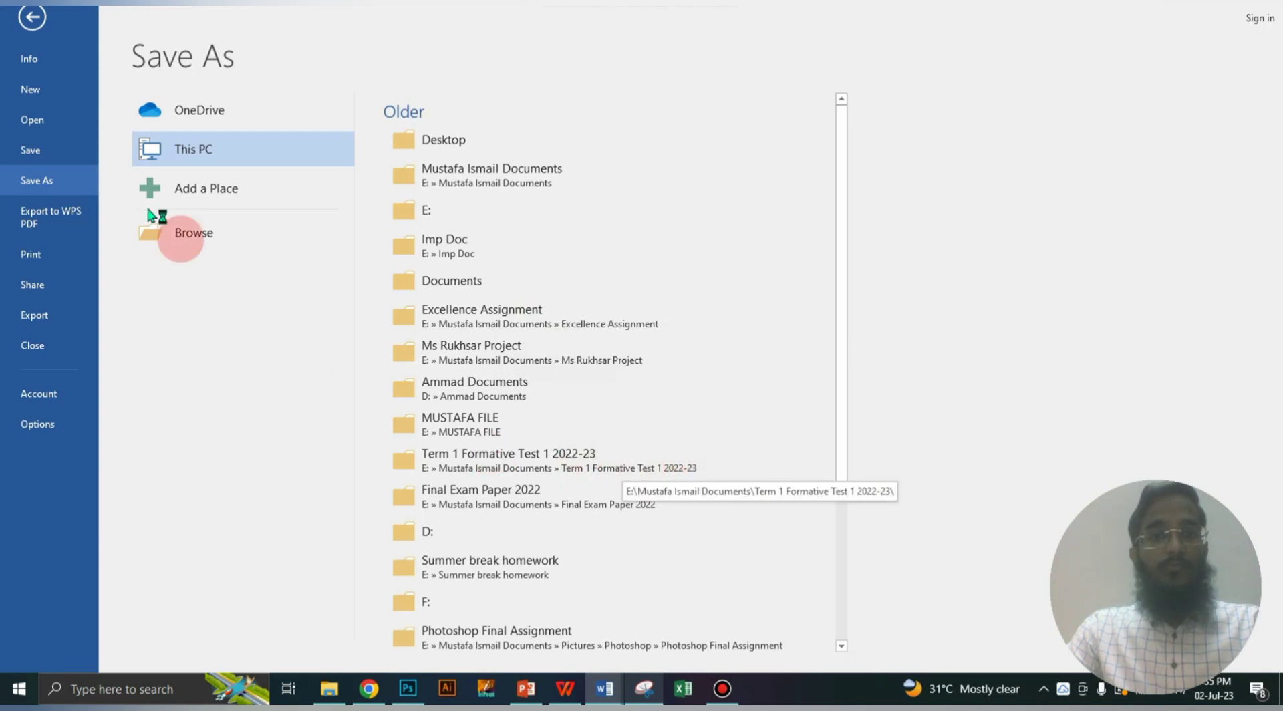
pyautogui.press('Escape')
# Leave the save screen and return to the Word document holding the textbook image
pyautogui.click(628, 251)
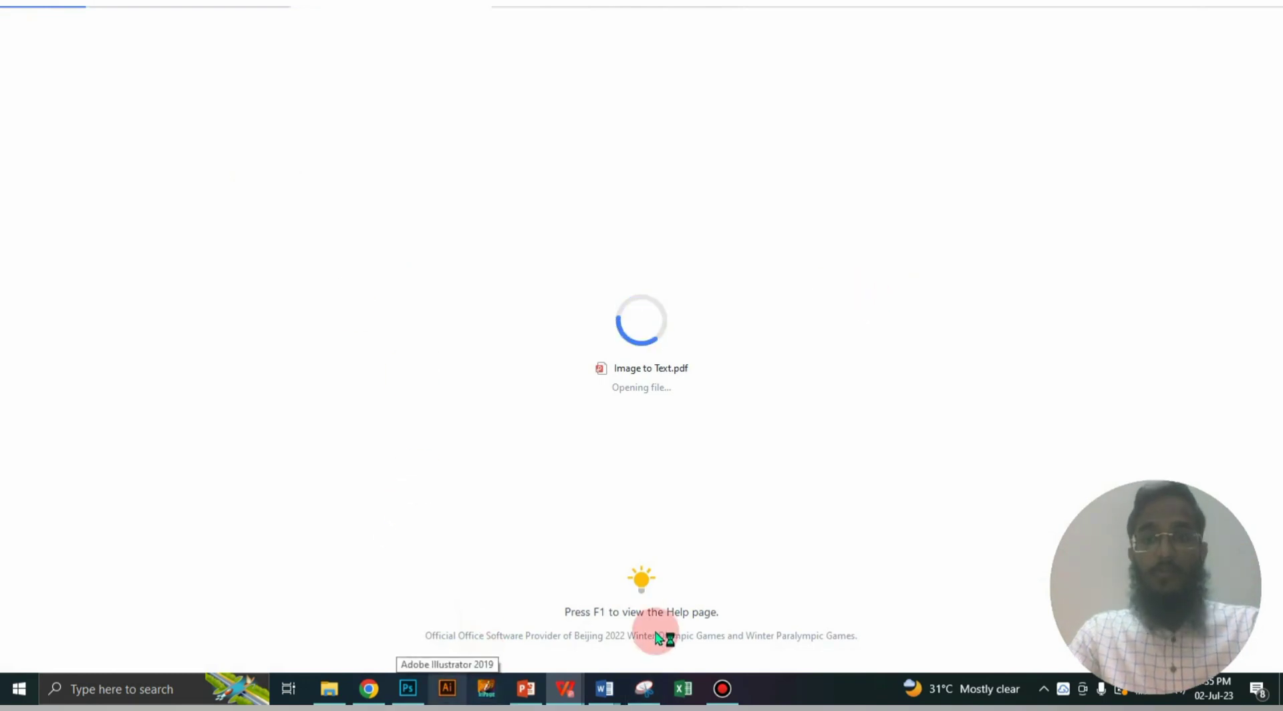
pyautogui.moveTo(604, 688)
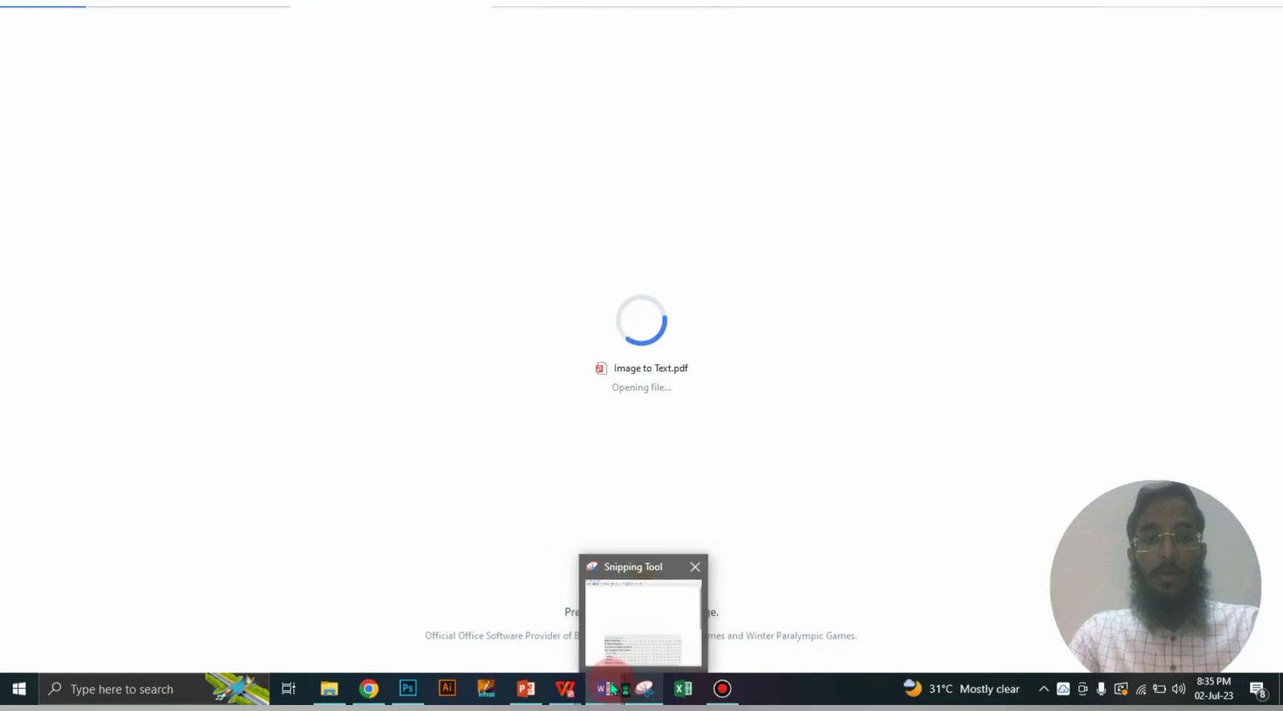
pyautogui.click(516, 628)
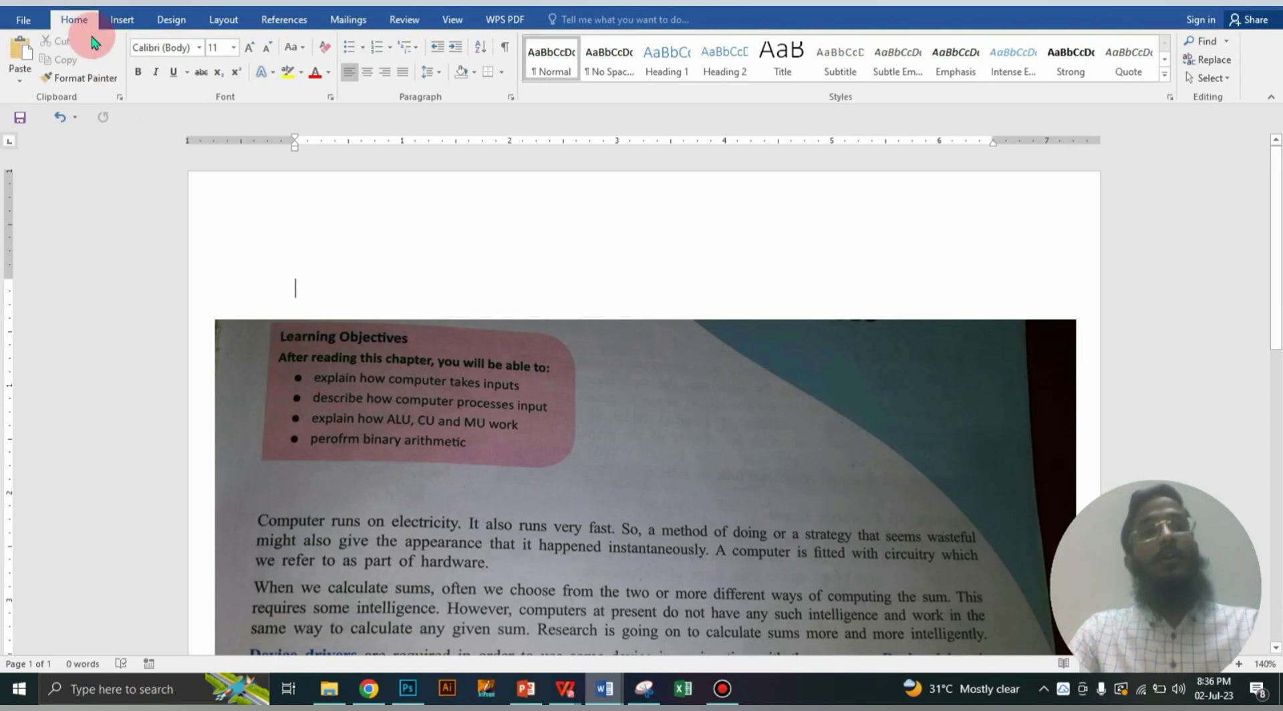
# Open 'Image to Text.pdf' from the Desktop in Word
pyautogui.click(26, 19)
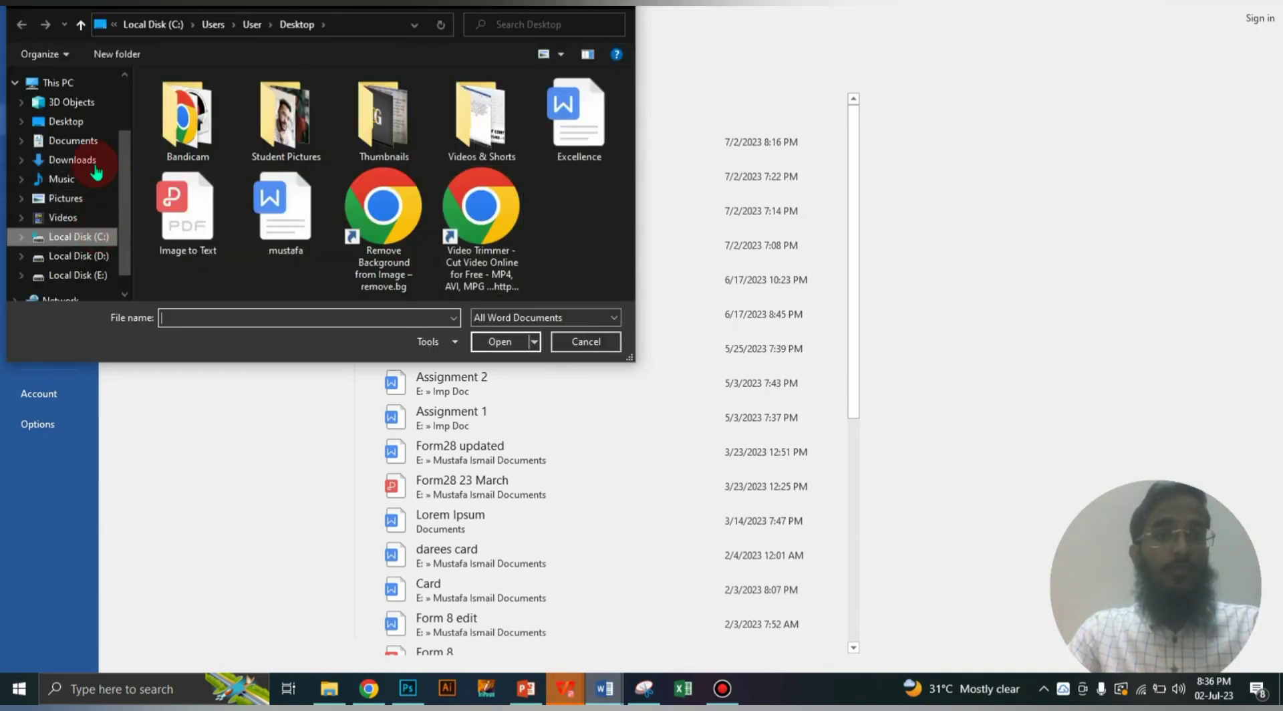
pyautogui.click(82, 124)
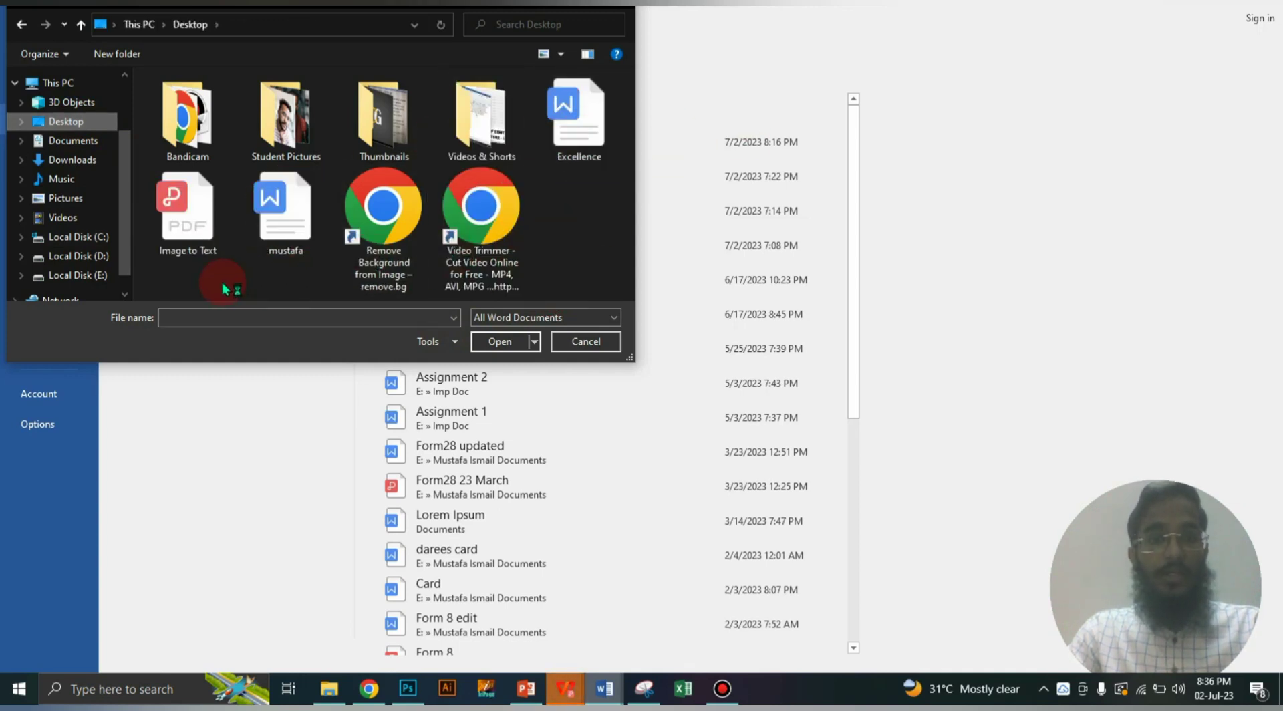
pyautogui.click(193, 246)
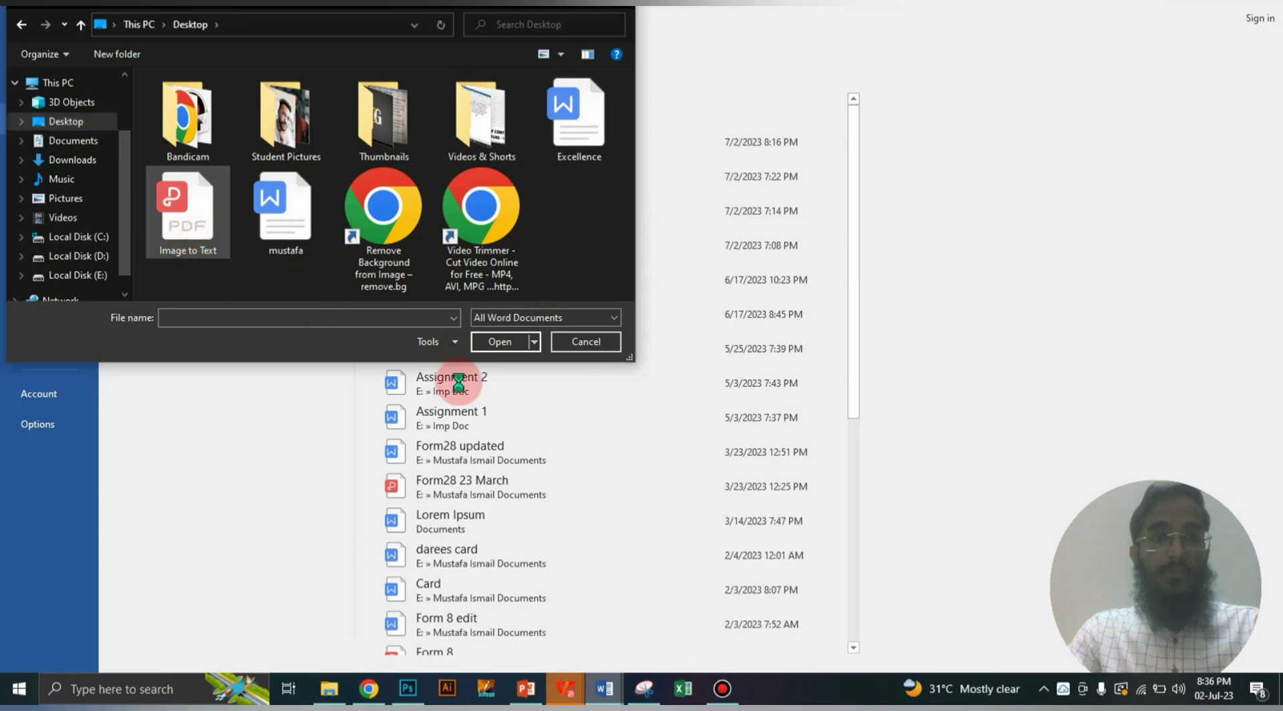
pyautogui.click(501, 345)
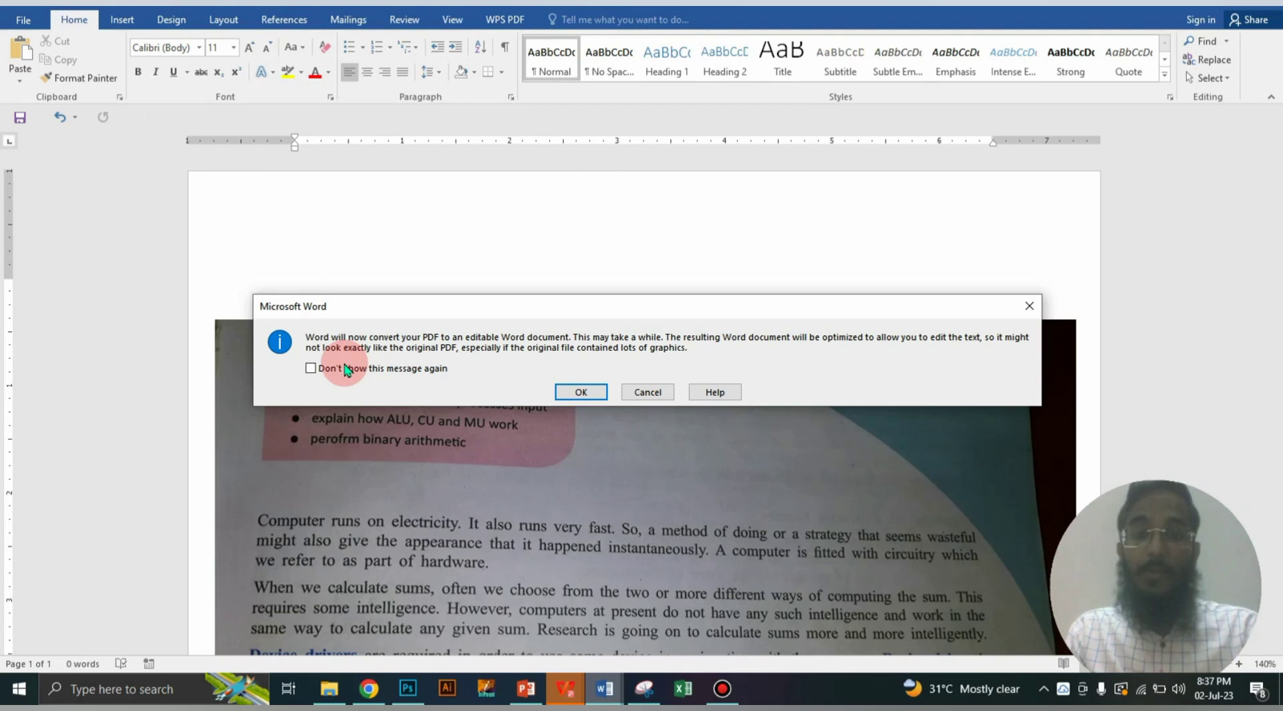
# Accept converting 'Image to Text.pdf' into an editable Word document
pyautogui.click(583, 393)
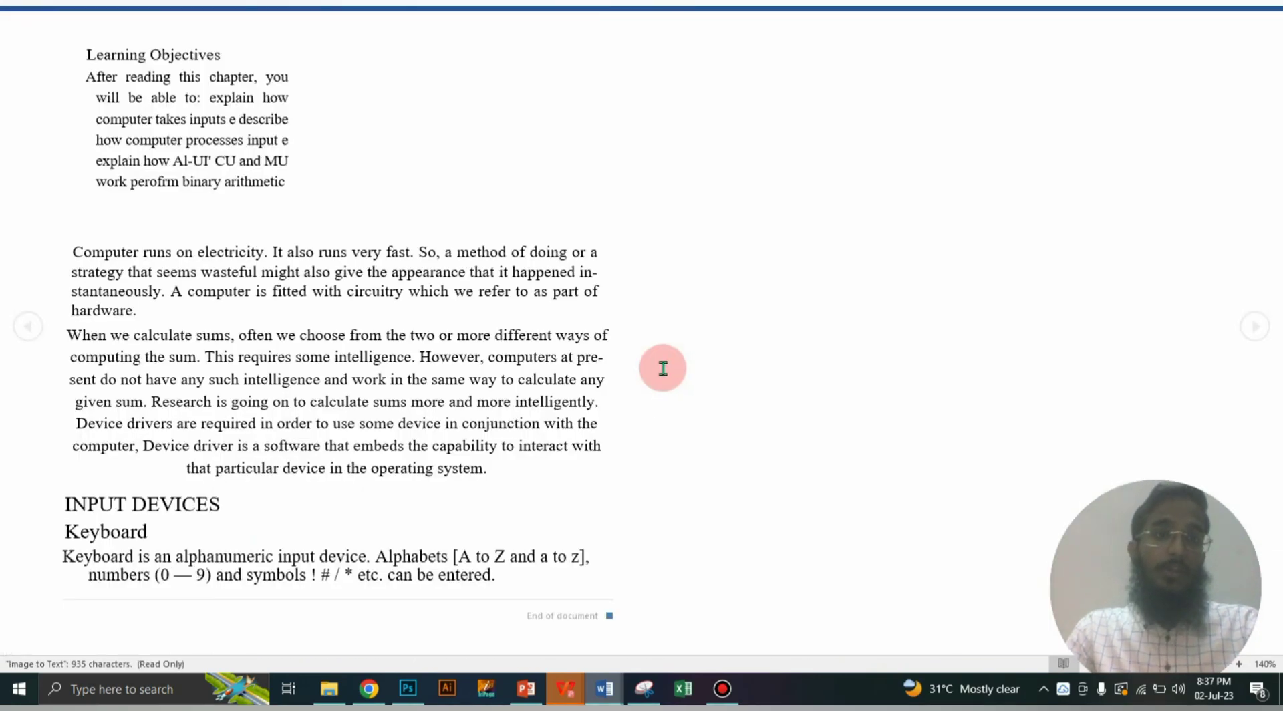
# Switch the converted page from Read Mode to Edit Document and scroll through the text
pyautogui.click(123, 8)
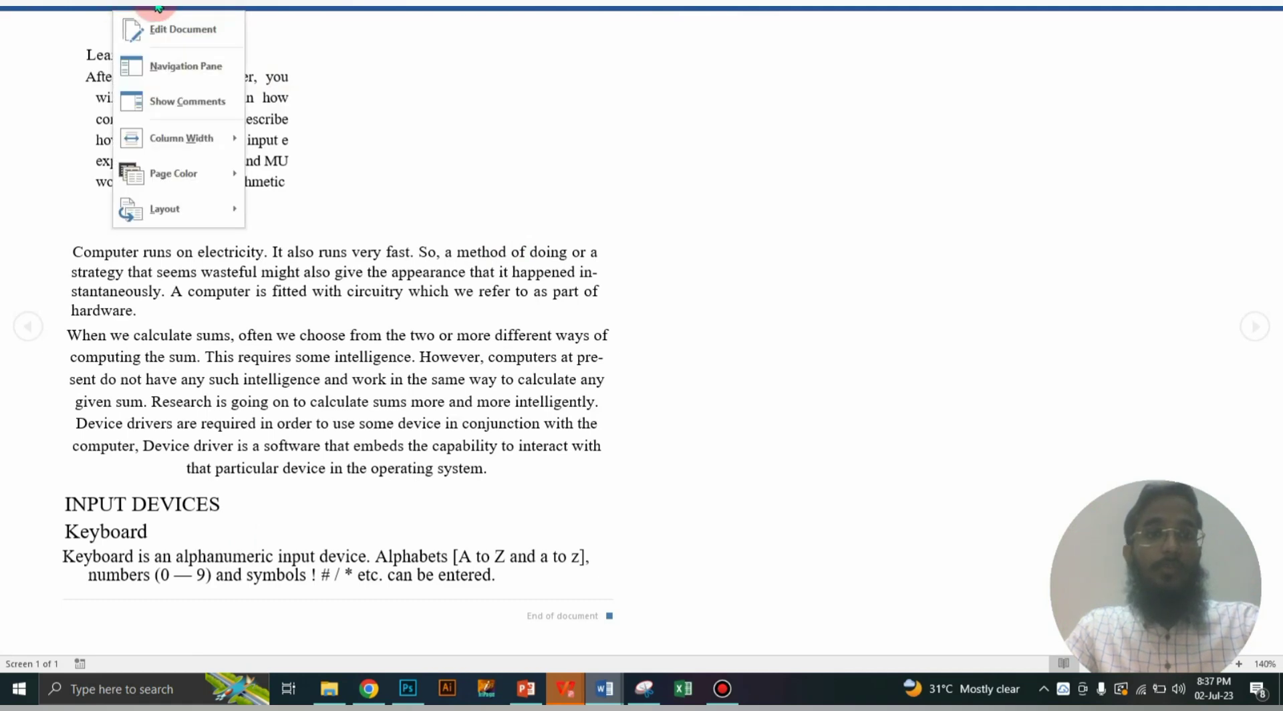
pyautogui.click(190, 29)
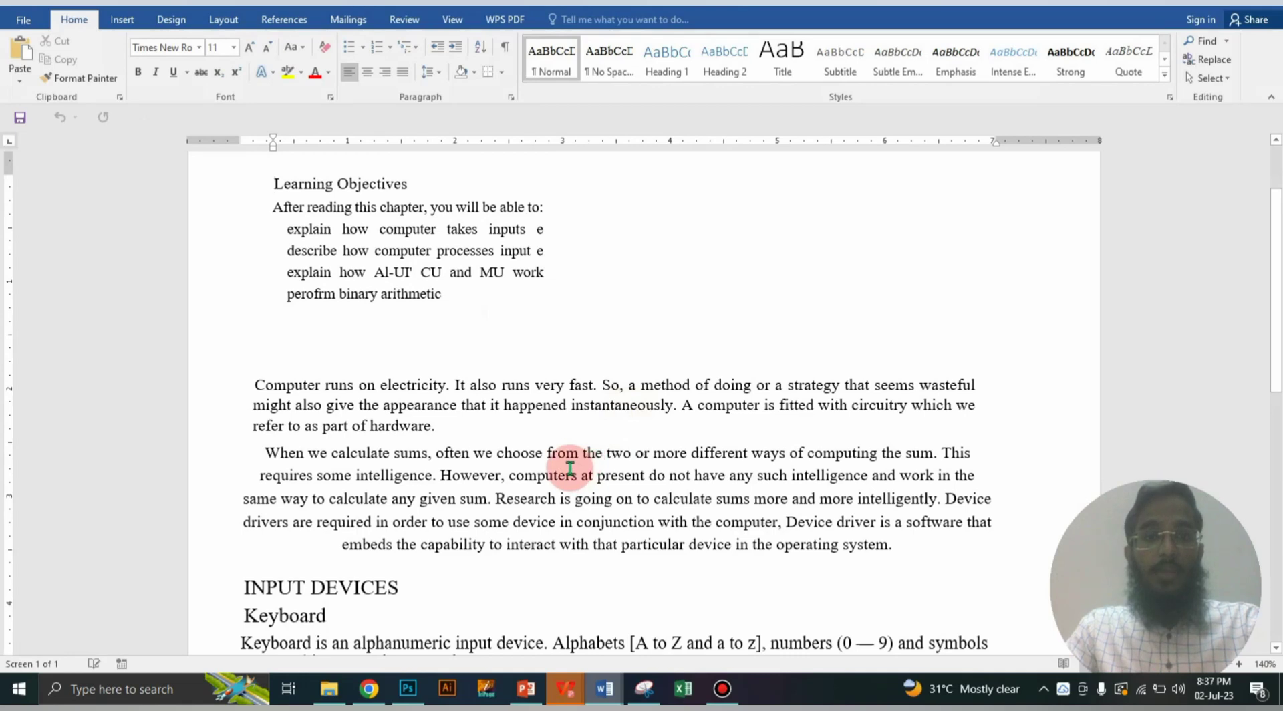
pyautogui.scroll(2, 572, 462)
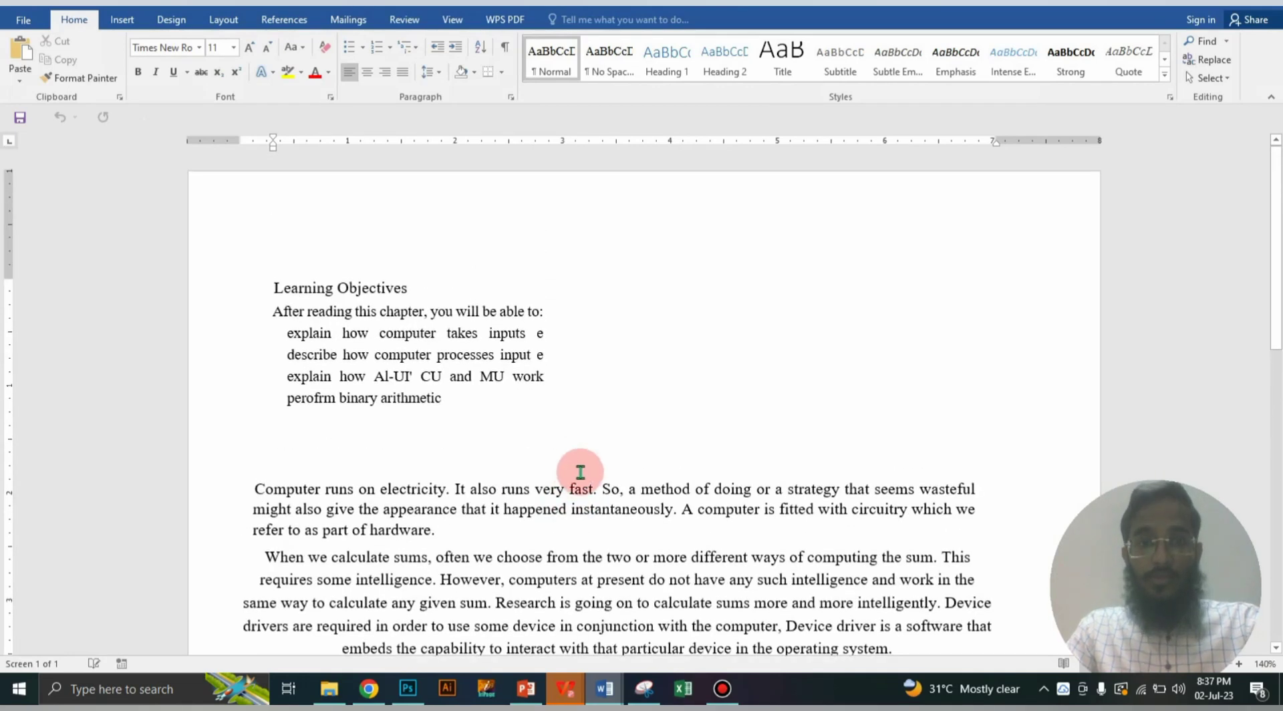
pyautogui.scroll(-2, 575, 468)
pyautogui.scroll(-2, 581, 481)
pyautogui.scroll(-2, 562, 454)
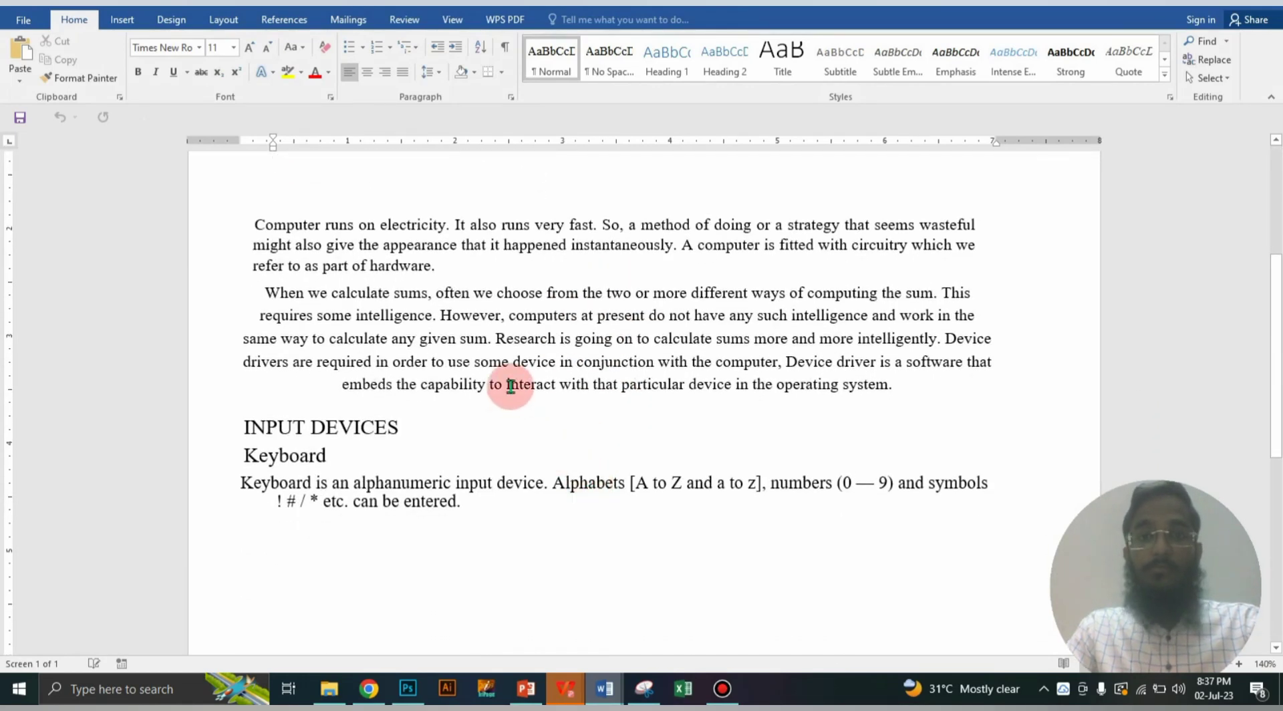
pyautogui.scroll(4, 510, 384)
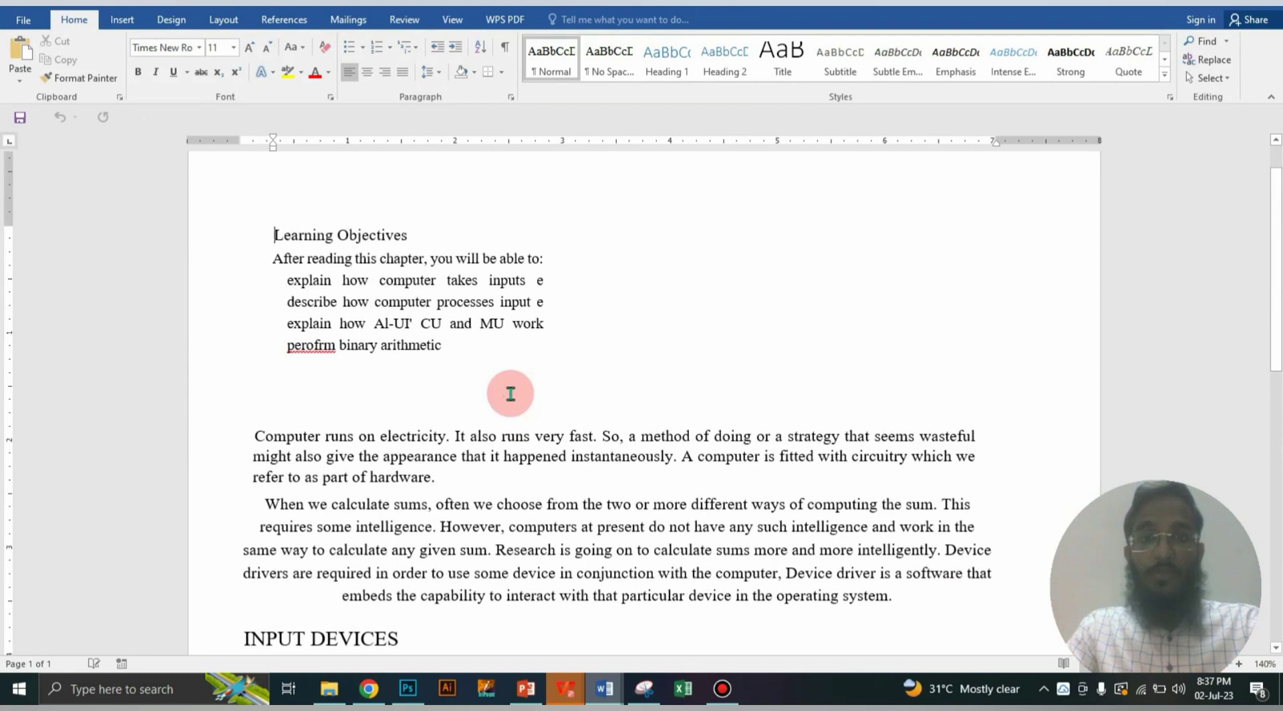
# Delete the word 'also' before 'runs' and type it back in
pyautogui.click(501, 436)
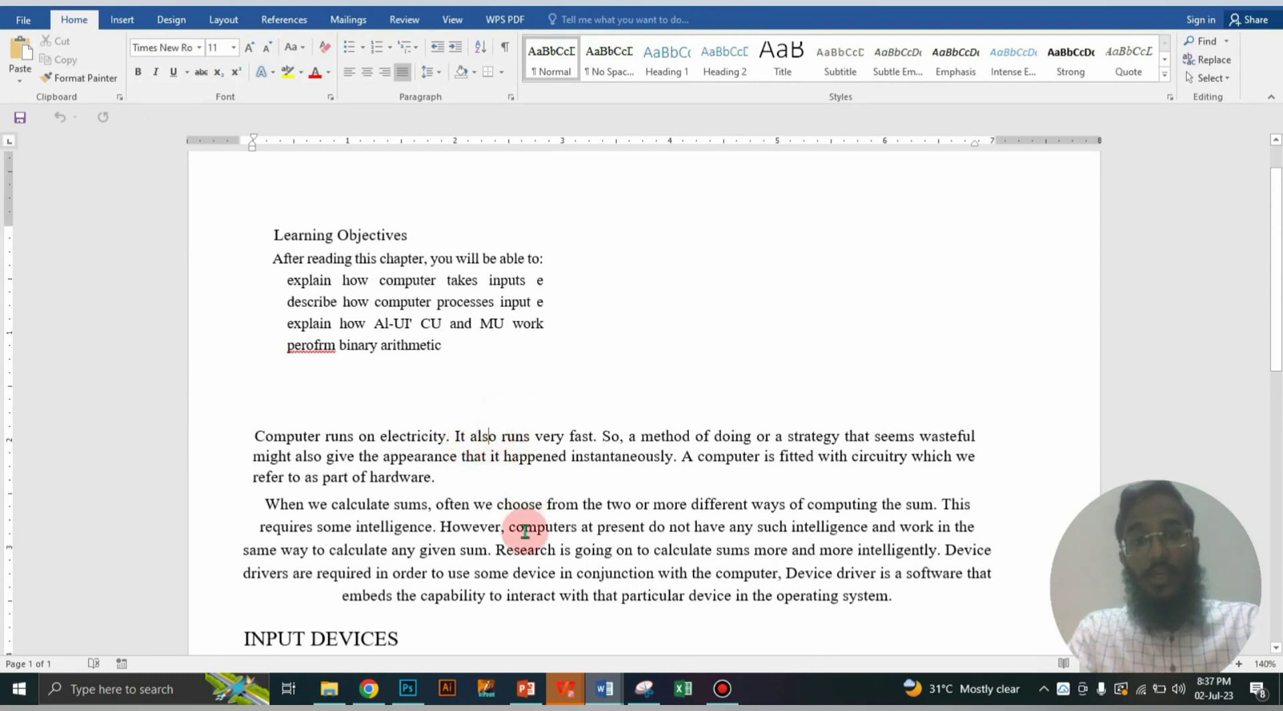
pyautogui.press('BackSpace')
pyautogui.press('BackSpace')
pyautogui.press('BackSpace')
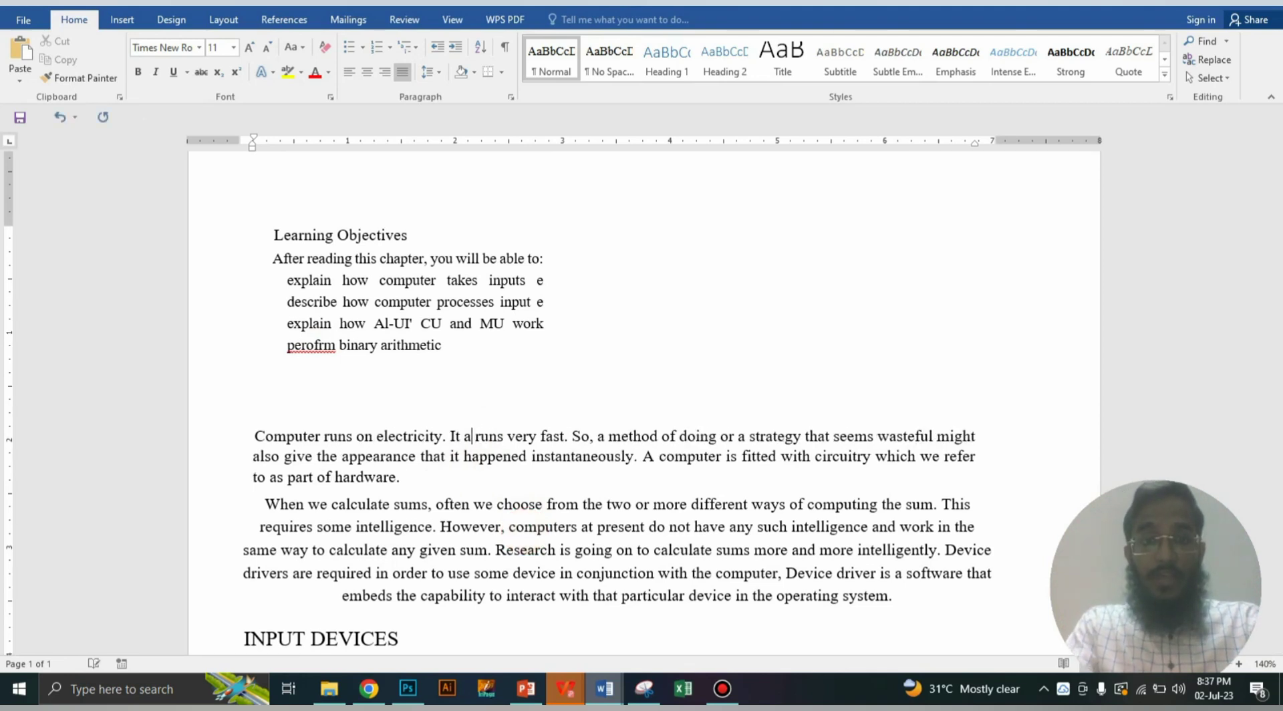
pyautogui.press('BackSpace')
pyautogui.press('BackSpace')
pyautogui.write('also')
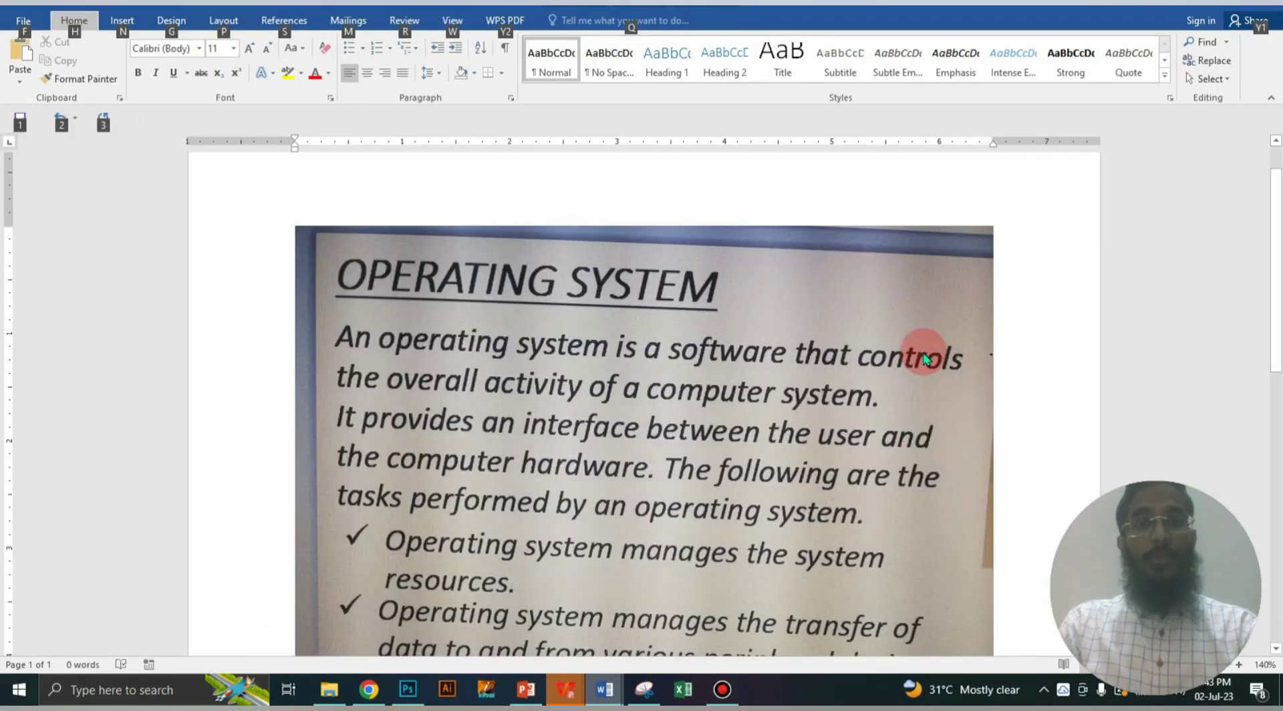
pyautogui.press('Down')
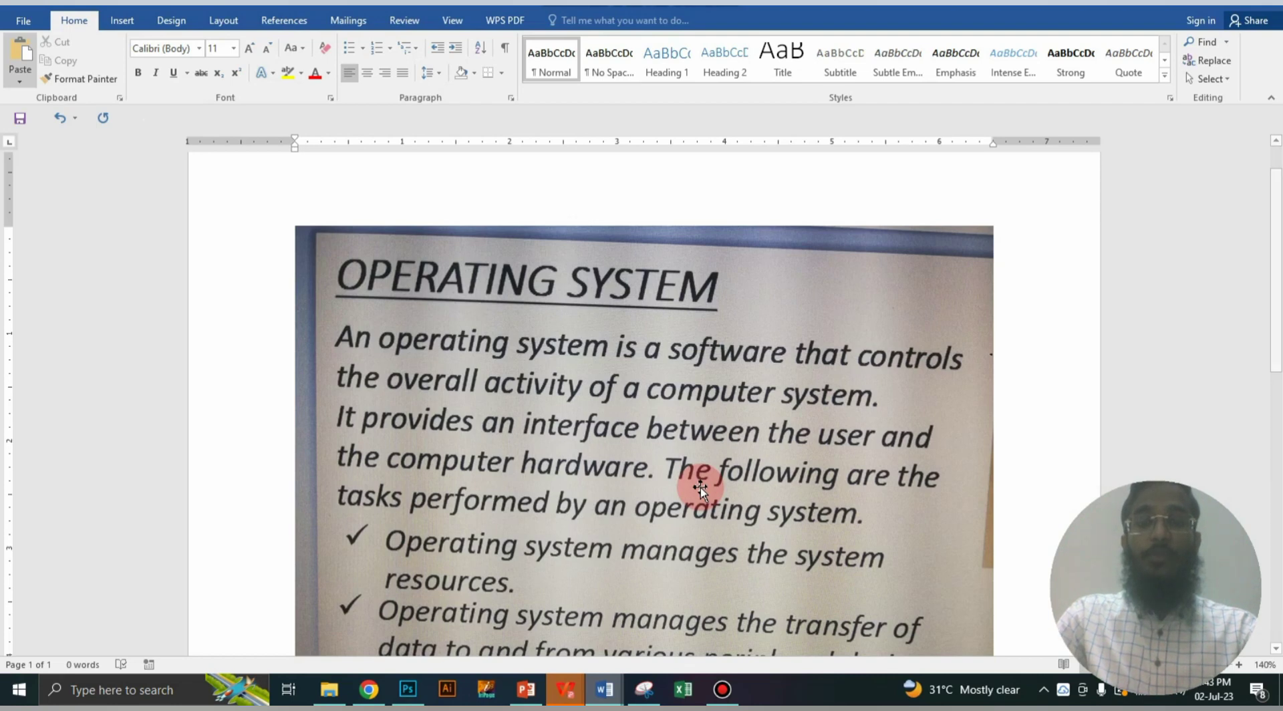
pyautogui.scroll(-3, 700, 487)
pyautogui.scroll(3, 700, 487)
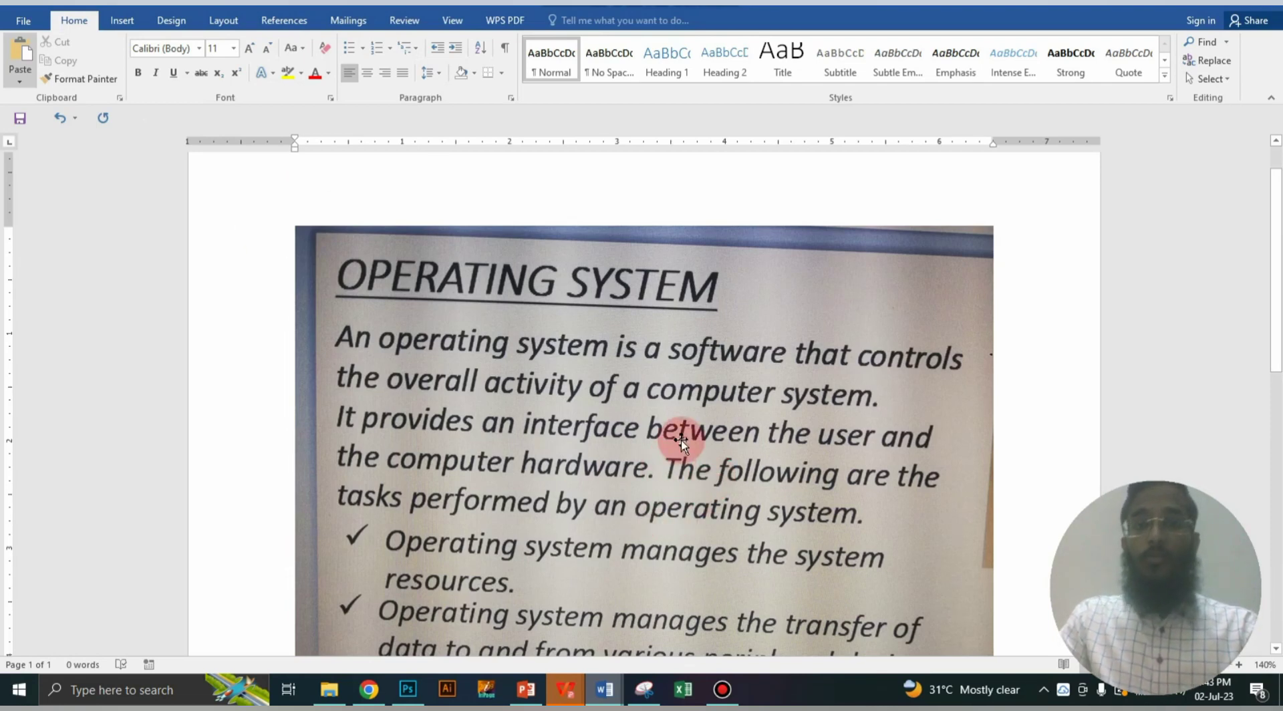
# Save the OPERATING SYSTEM page to the Desktop as PDF 'imagge to text 2'
pyautogui.click(23, 20)
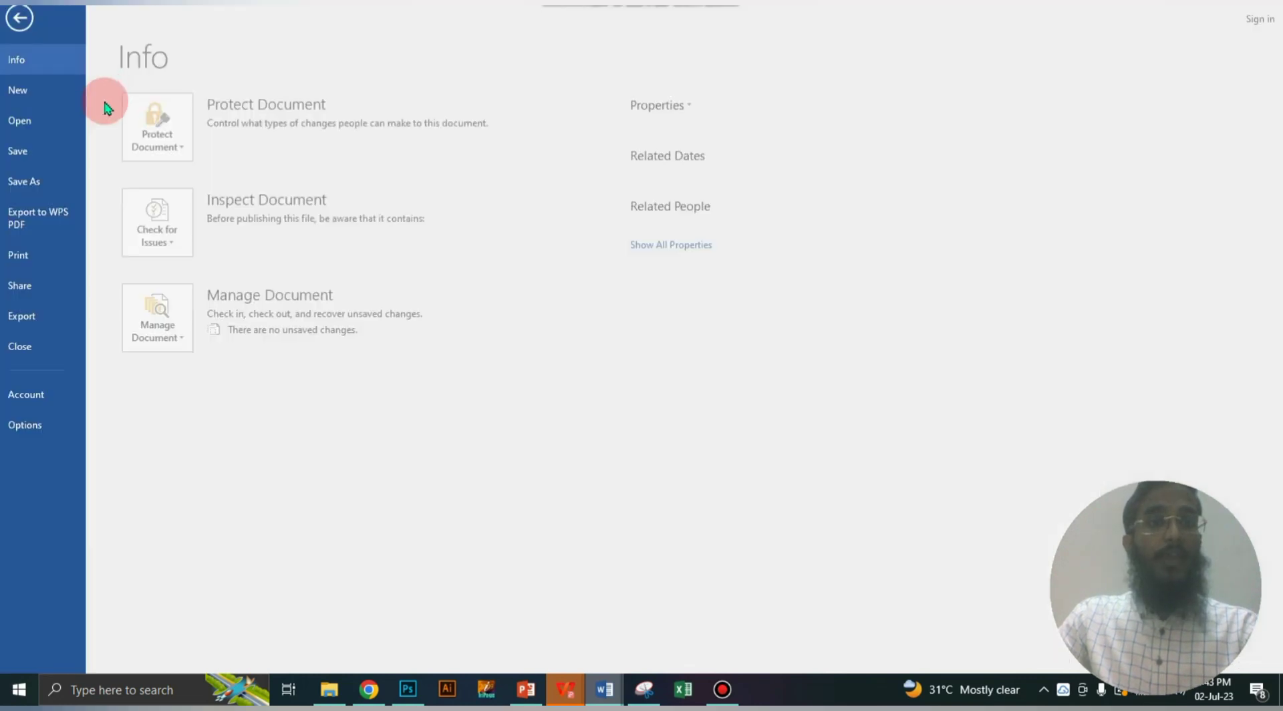
pyautogui.click(59, 183)
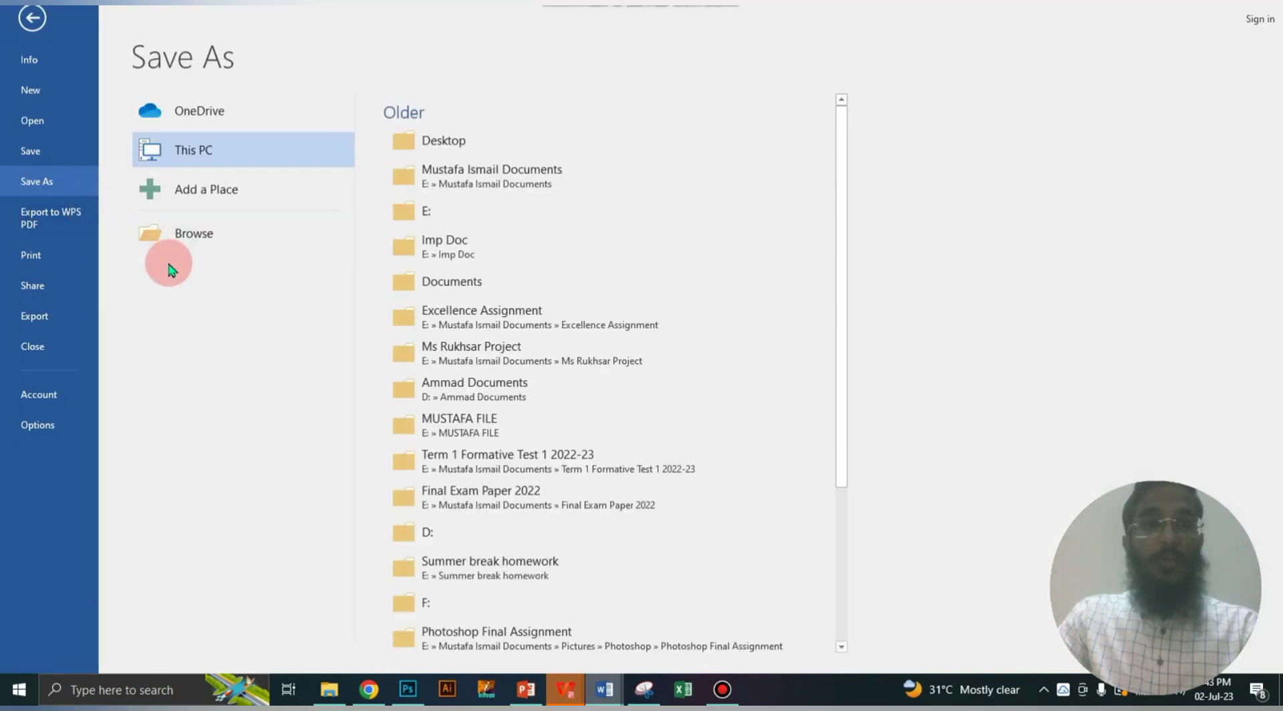
pyautogui.click(208, 241)
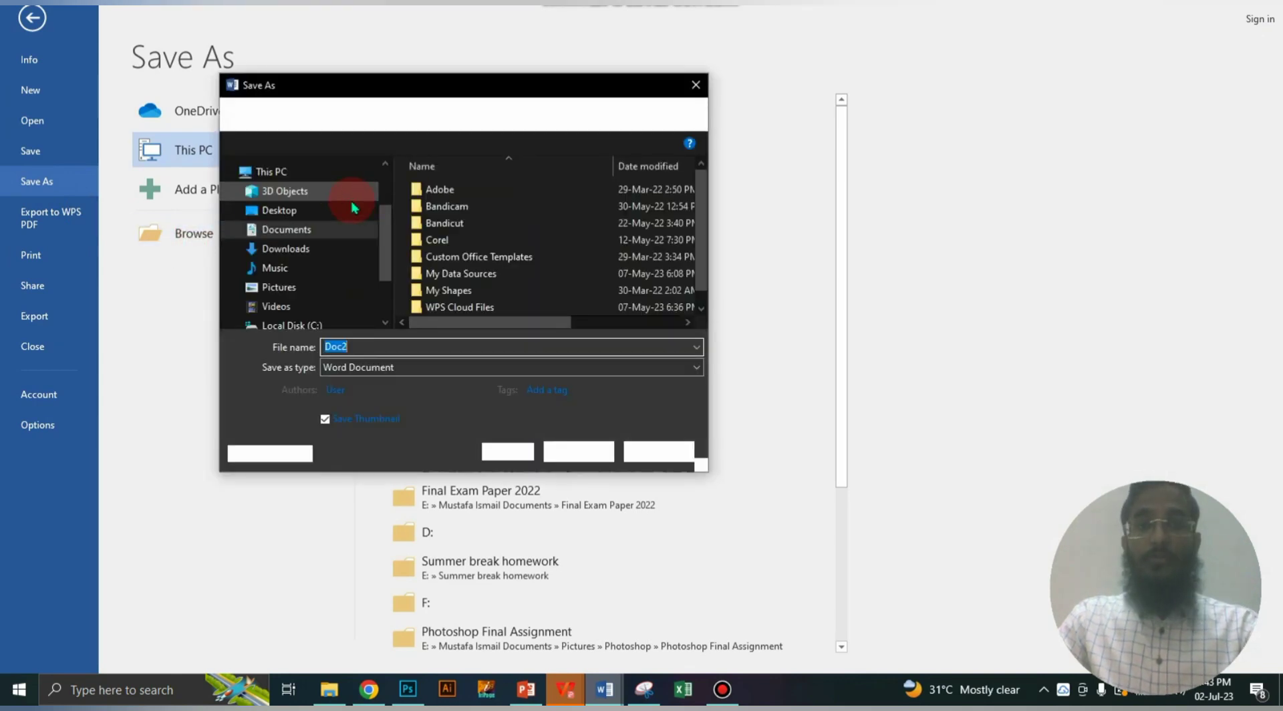
pyautogui.click(308, 211)
pyautogui.click(370, 345)
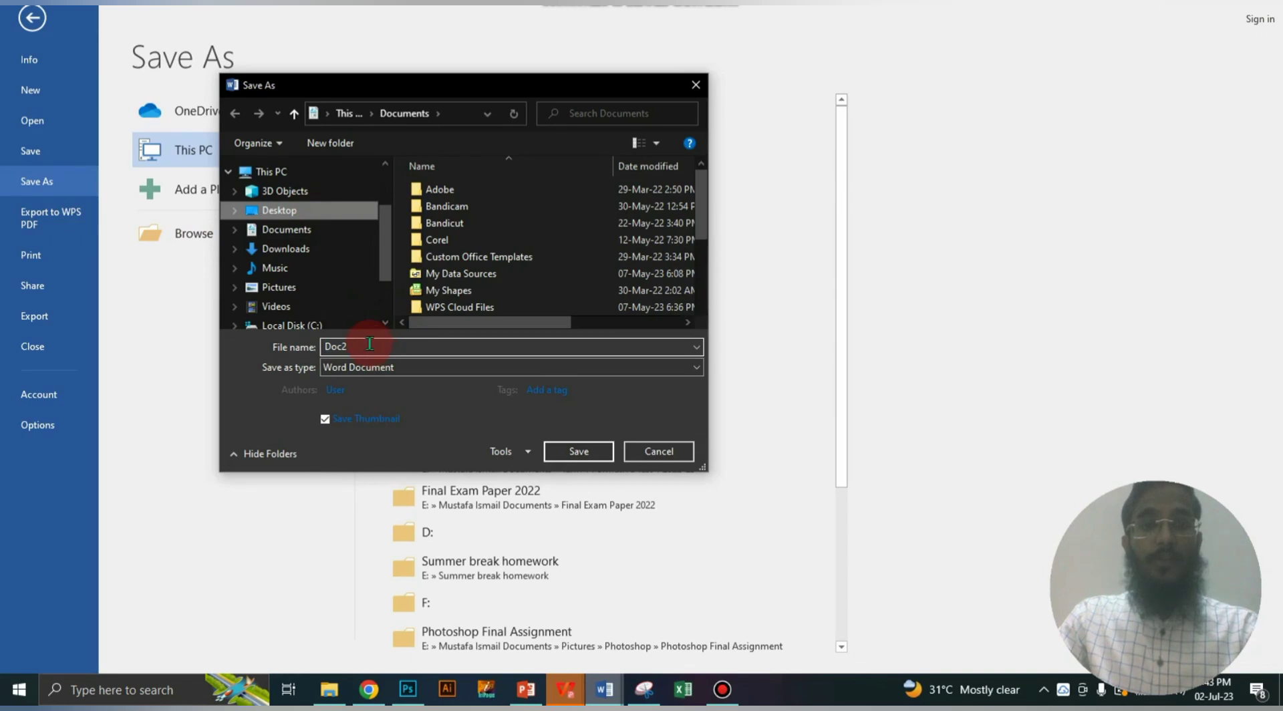
pyautogui.write('imag')
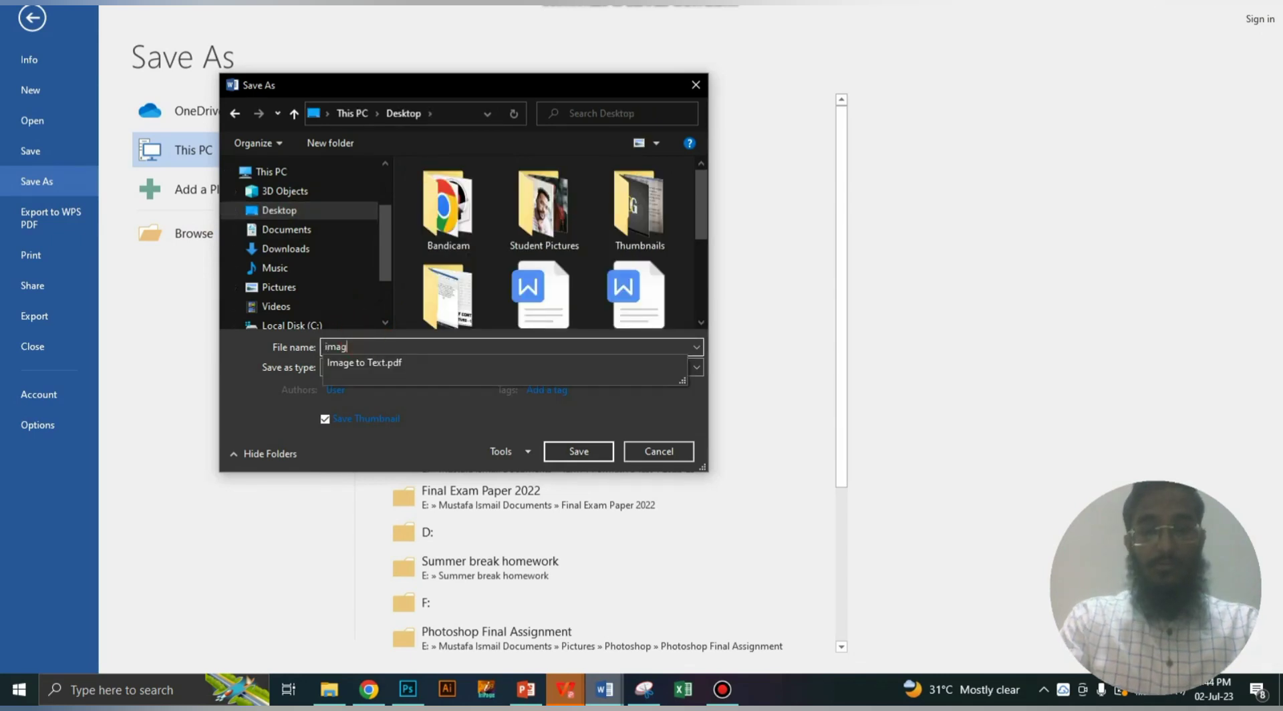
pyautogui.write('e')
pyautogui.write('ge t')
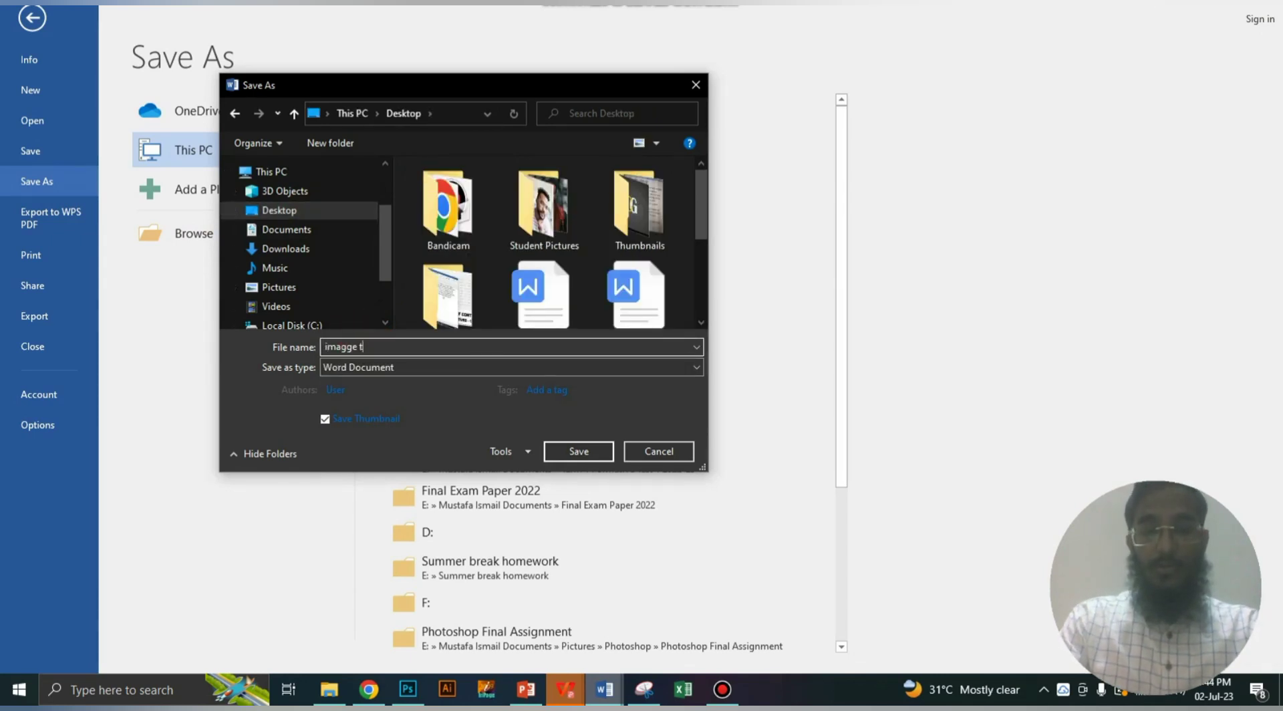
pyautogui.write('o text 2')
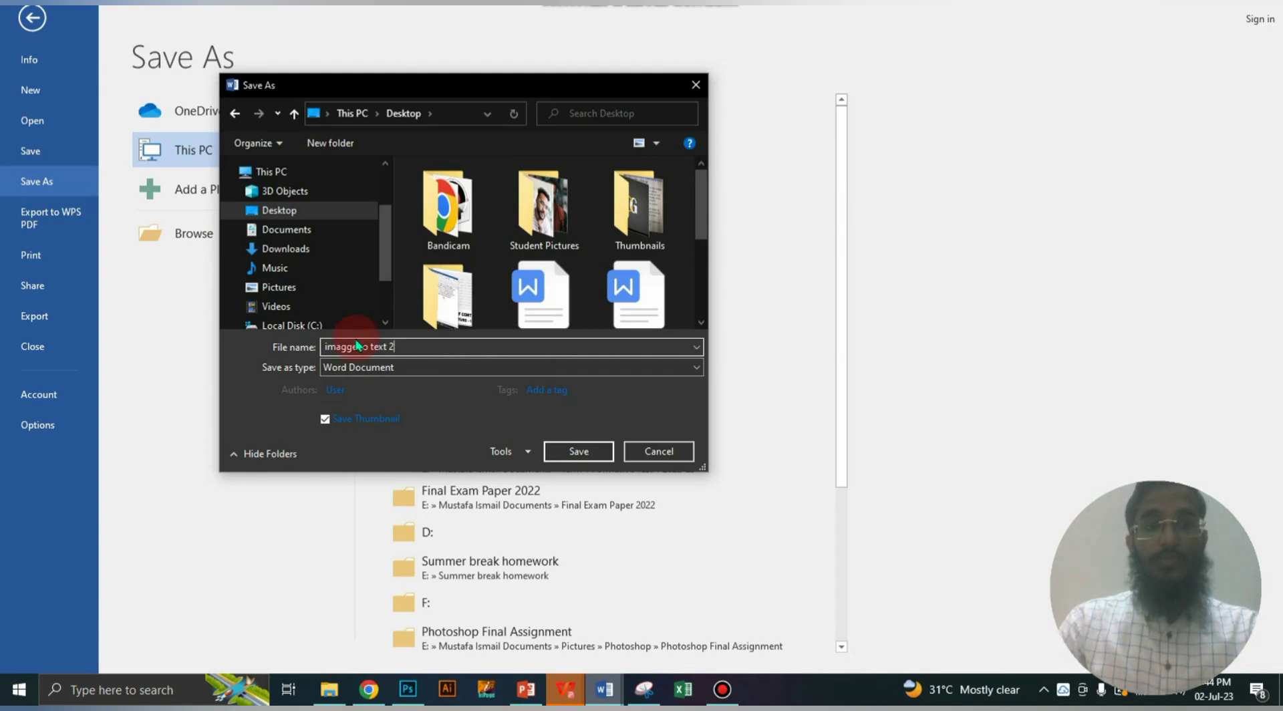
pyautogui.click(430, 368)
pyautogui.click(498, 456)
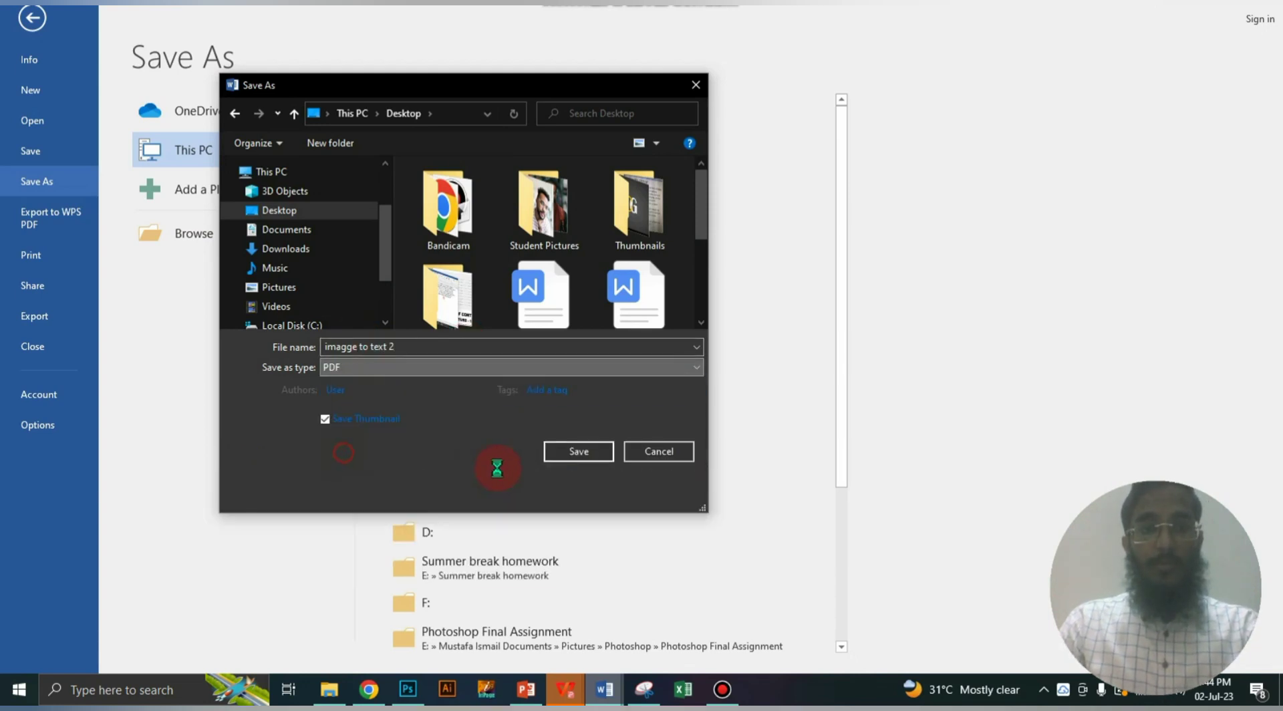
pyautogui.click(579, 492)
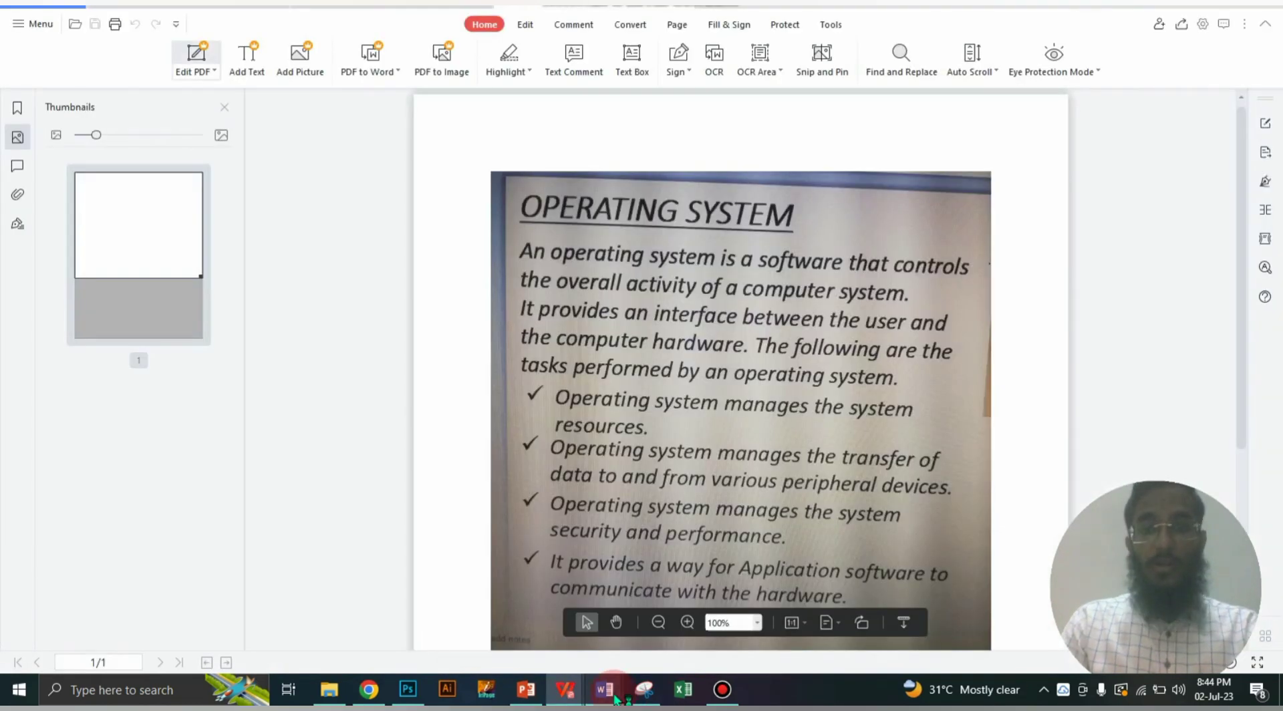
# Return from the WPS PDF viewer to the Word document
pyautogui.moveTo(603, 690)
pyautogui.click(746, 583)
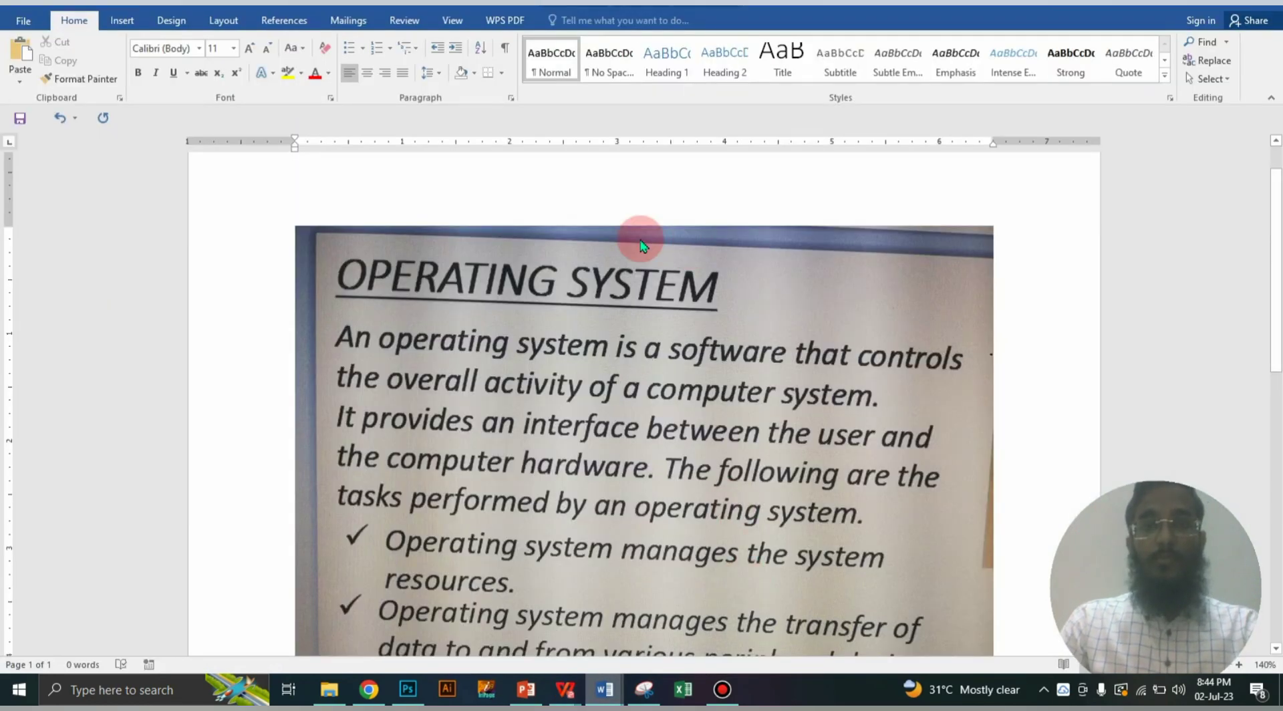
# Open the 'imagge to text 2' PDF from the Desktop using Ctrl+O
pyautogui.hotkey('ctrl', 'o')
pyautogui.click(227, 284)
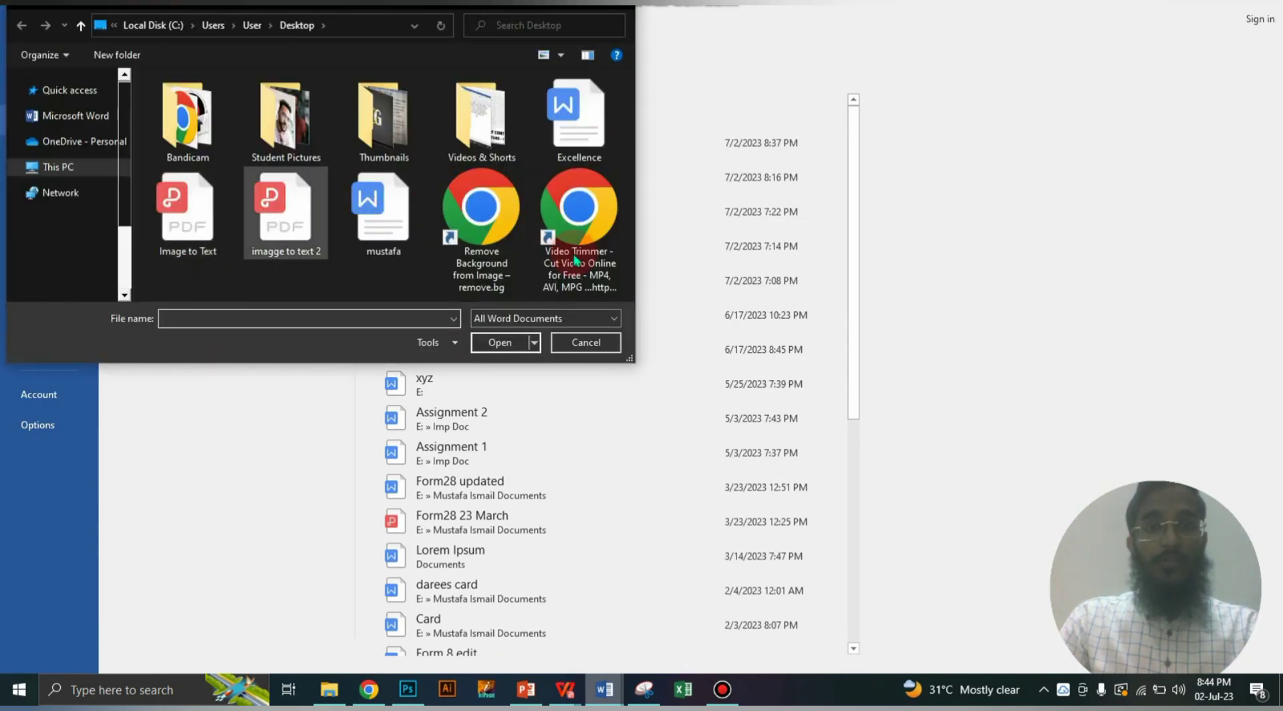
pyautogui.doubleClick(284, 211)
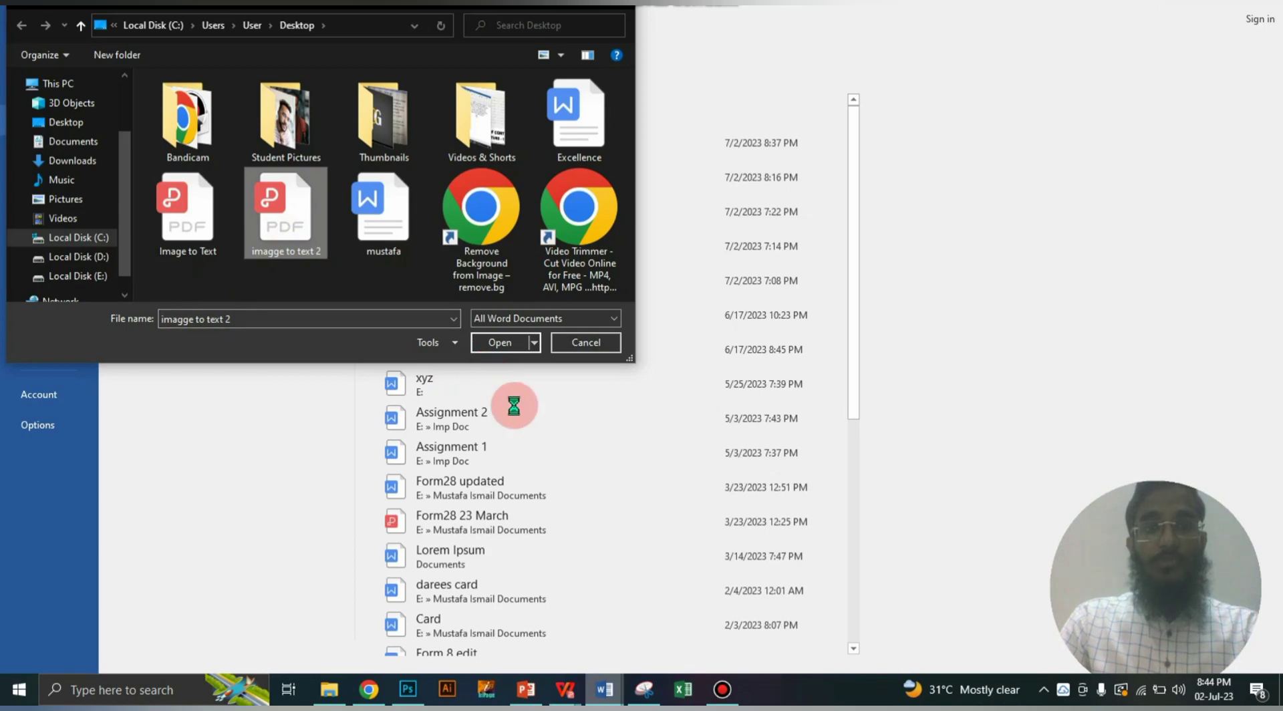
pyautogui.click(500, 342)
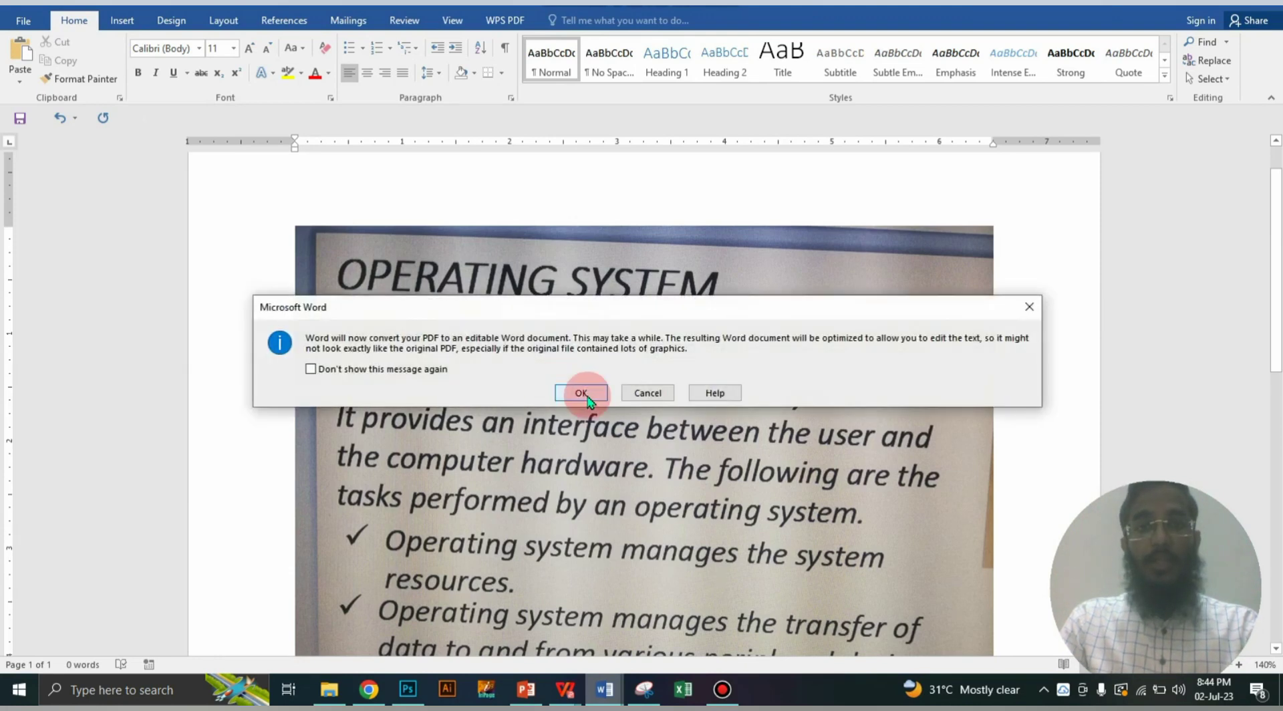
# Confirm the PDF conversion and switch the OPERATING SYSTEM text from Read Mode to editing
pyautogui.click(668, 394)
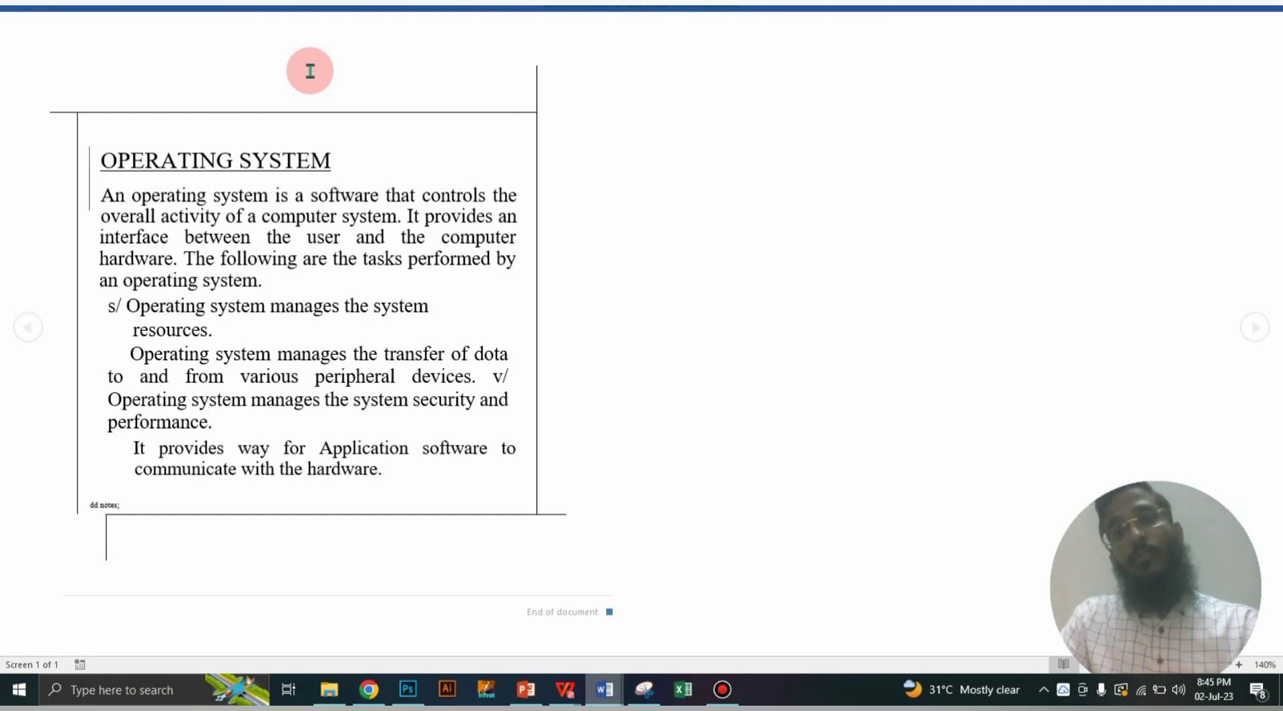
pyautogui.click(136, 8)
pyautogui.click(131, 9)
pyautogui.click(155, 33)
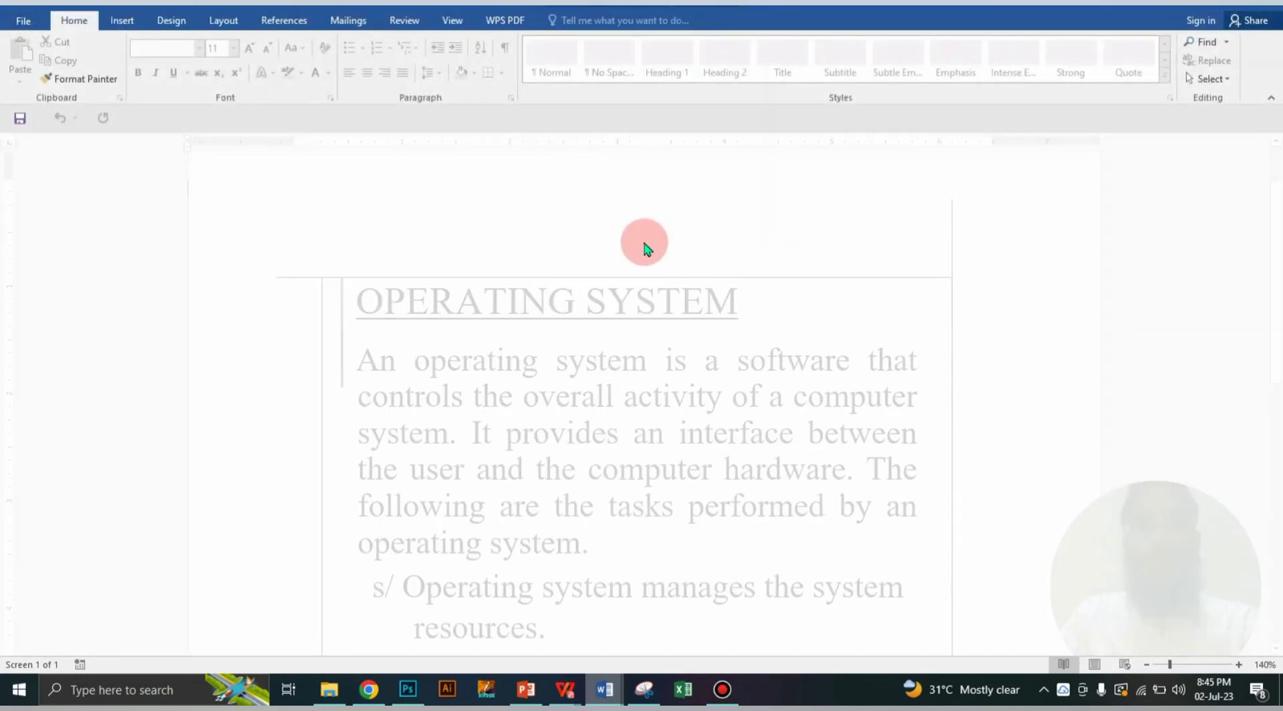
# Select the OPERATING SYSTEM heading and make it bold
pyautogui.click(483, 311)
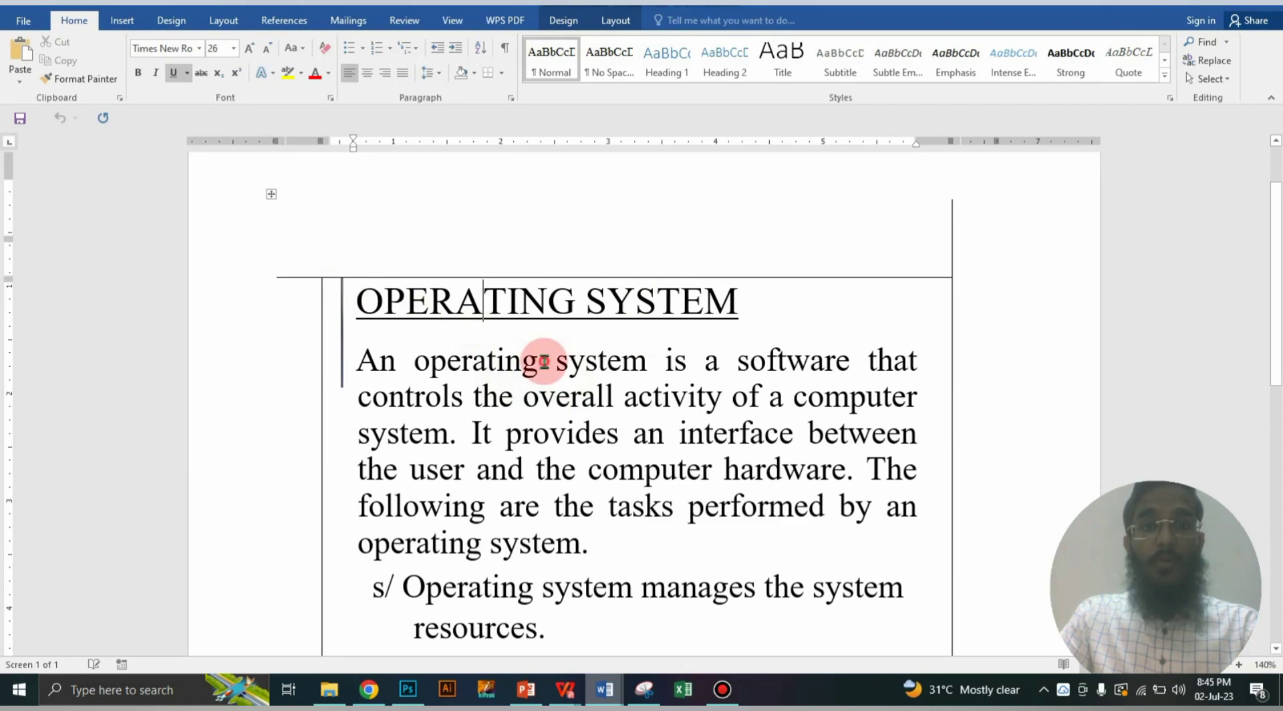
pyautogui.tripleClick(423, 311)
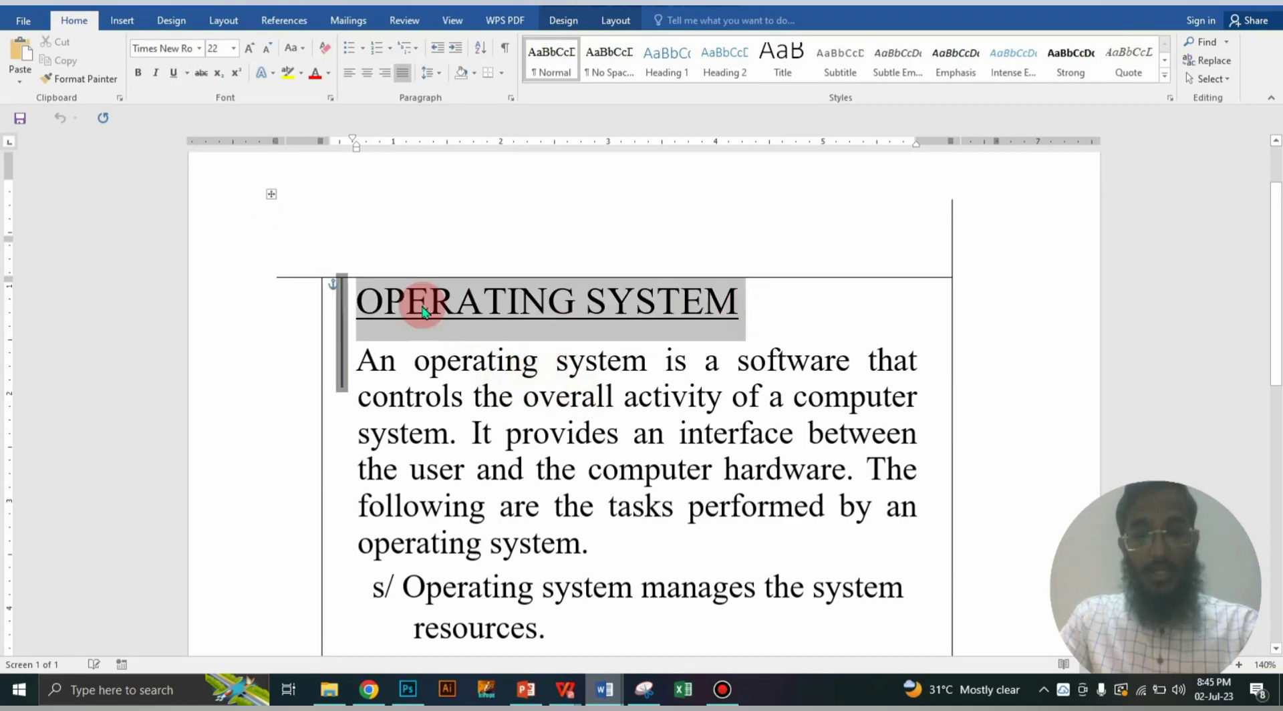
pyautogui.hotkey('ctrl', 'b')
pyautogui.click(686, 361)
pyautogui.scroll(-3, 459, 392)
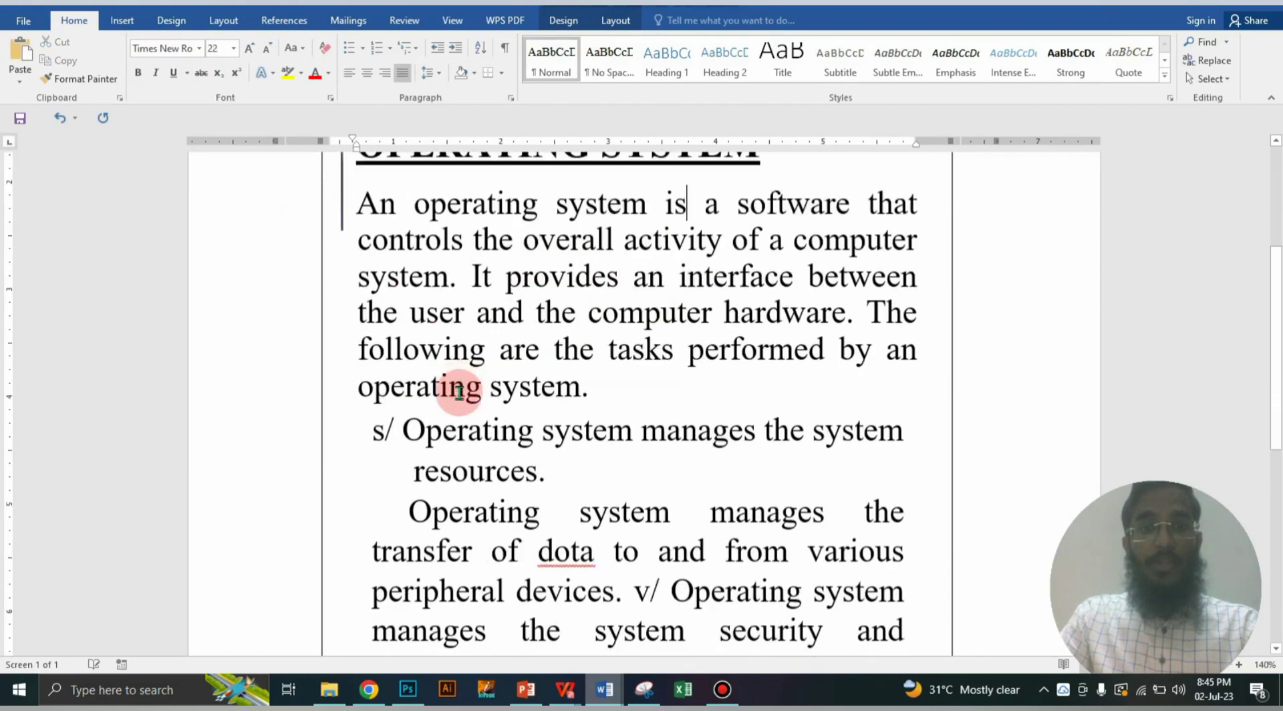
pyautogui.scroll(-3, 530, 458)
pyautogui.scroll(-3, 533, 473)
pyautogui.scroll(2, 534, 458)
pyautogui.scroll(5, 540, 474)
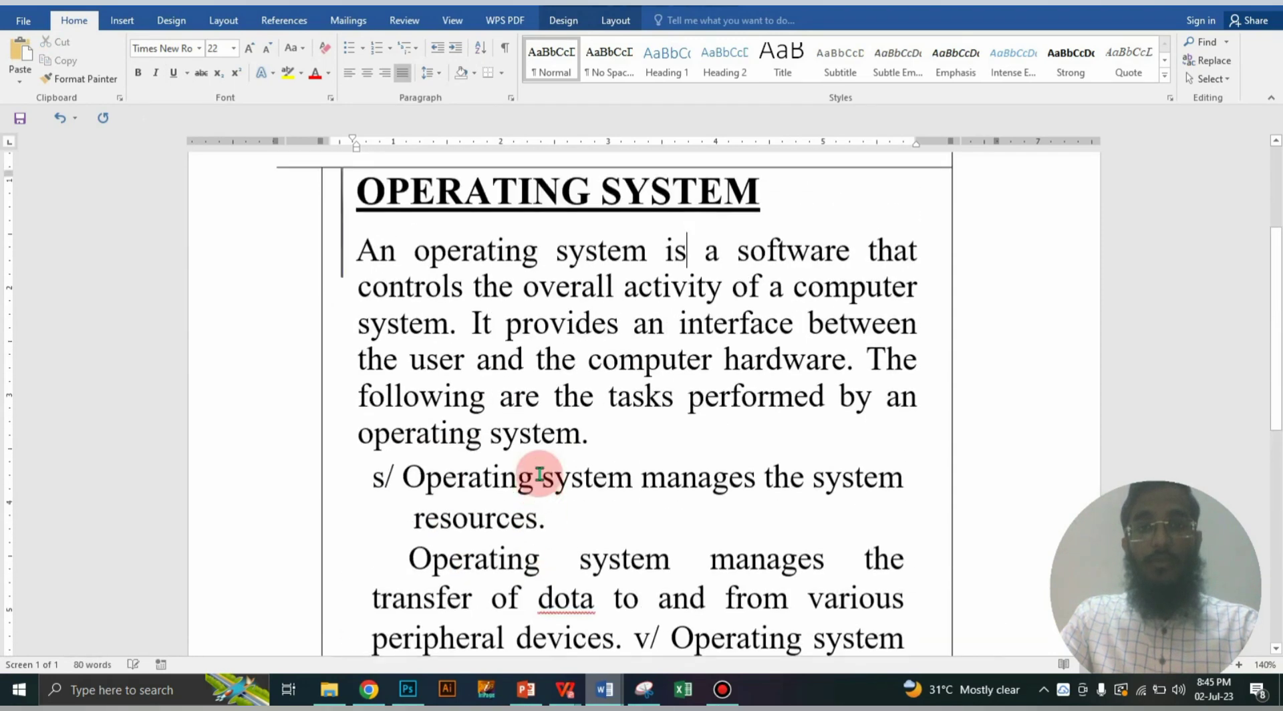
pyautogui.scroll(3, 540, 474)
# Undo the accidental heading deletion and stray 's' so the heading is restored
pyautogui.click(404, 414)
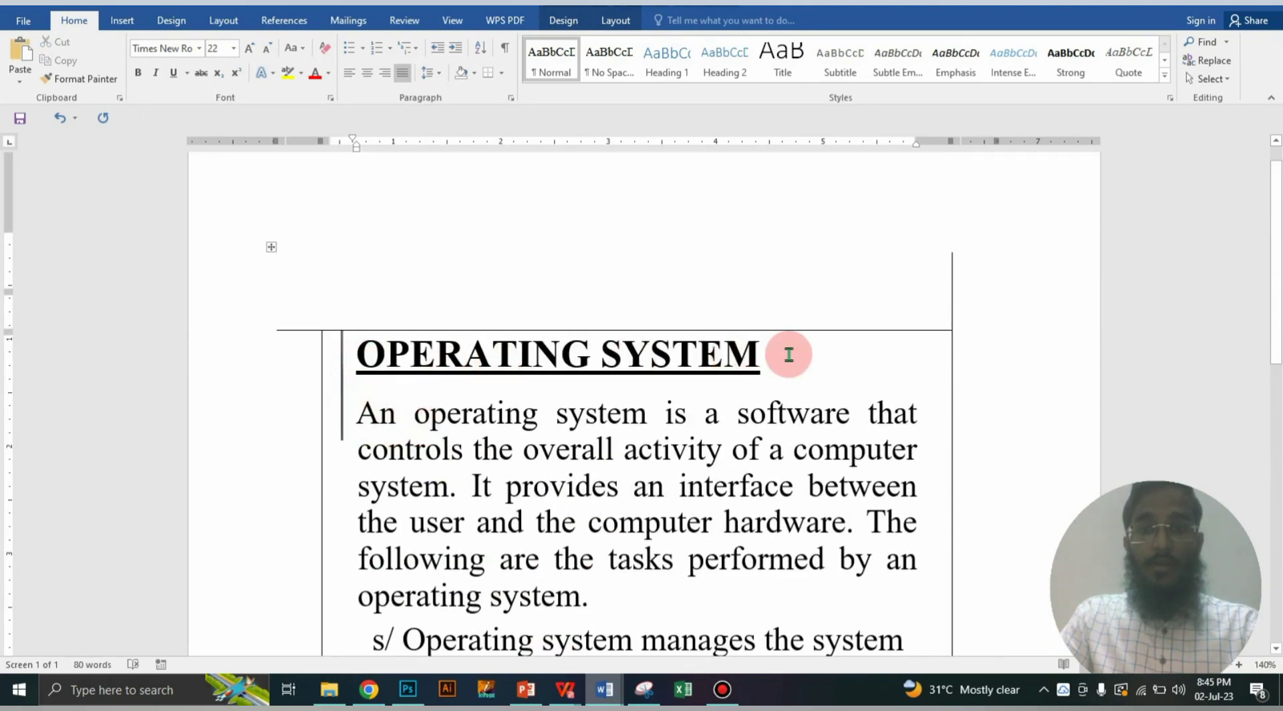
pyautogui.moveTo(779, 354); pyautogui.dragTo(355, 352)
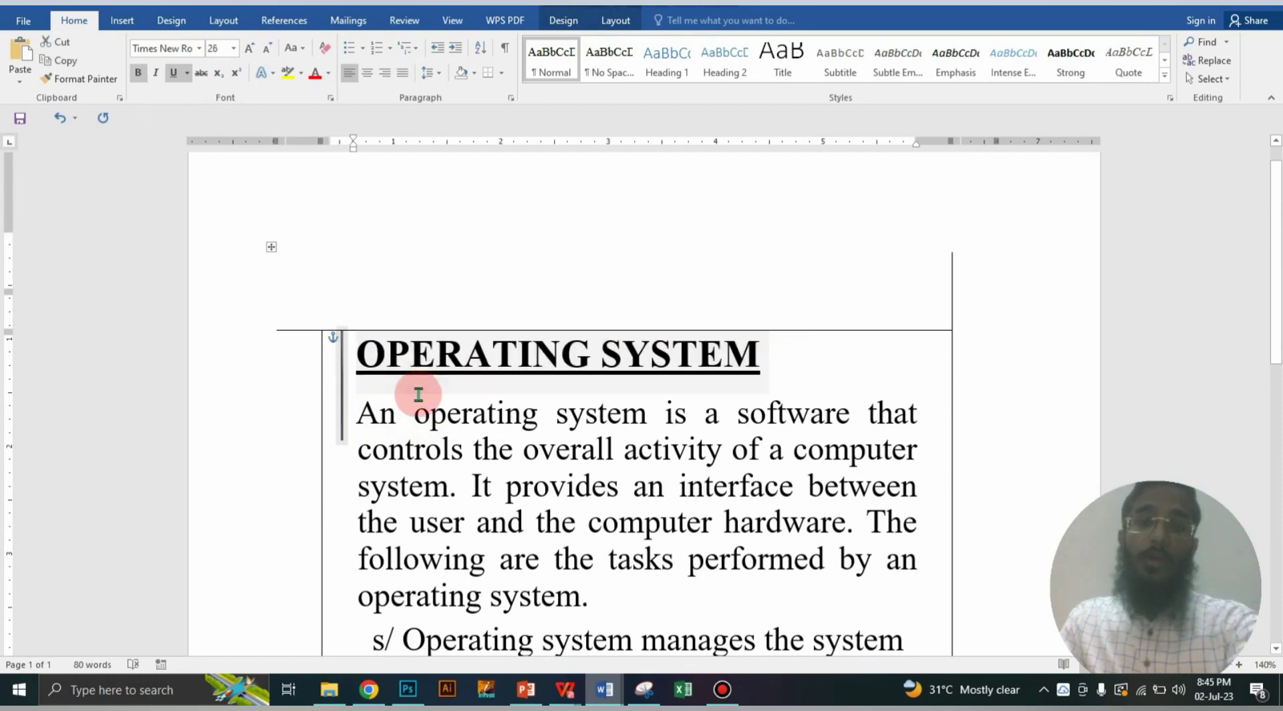
pyautogui.press('Delete')
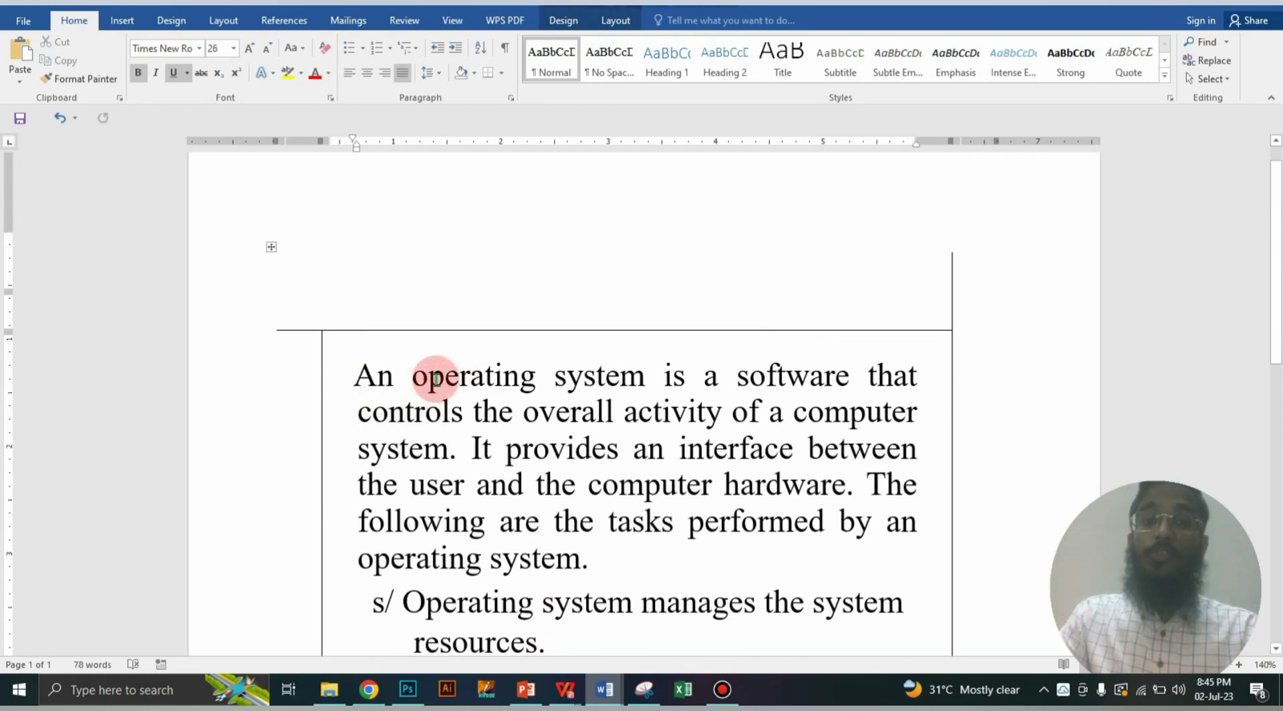
pyautogui.click(646, 376)
pyautogui.write('s')
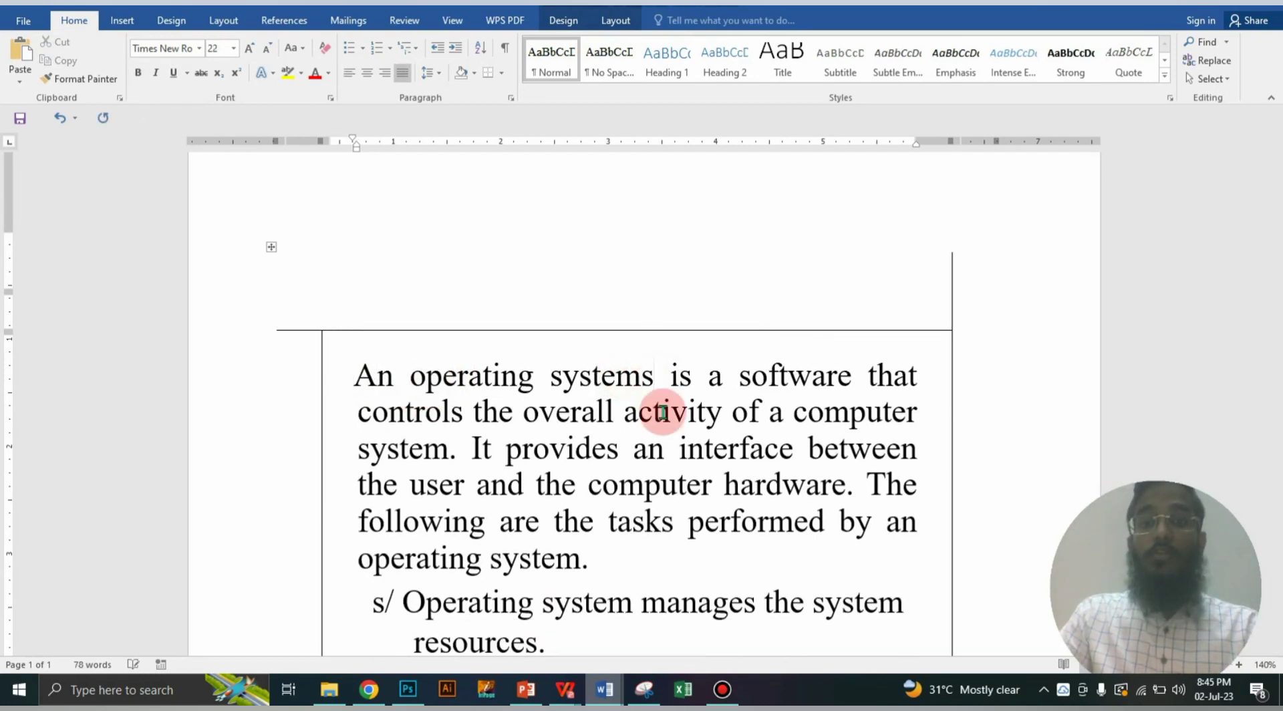
pyautogui.hotkey('ctrl', 'z')
pyautogui.hotkey('ctrl', 'z')
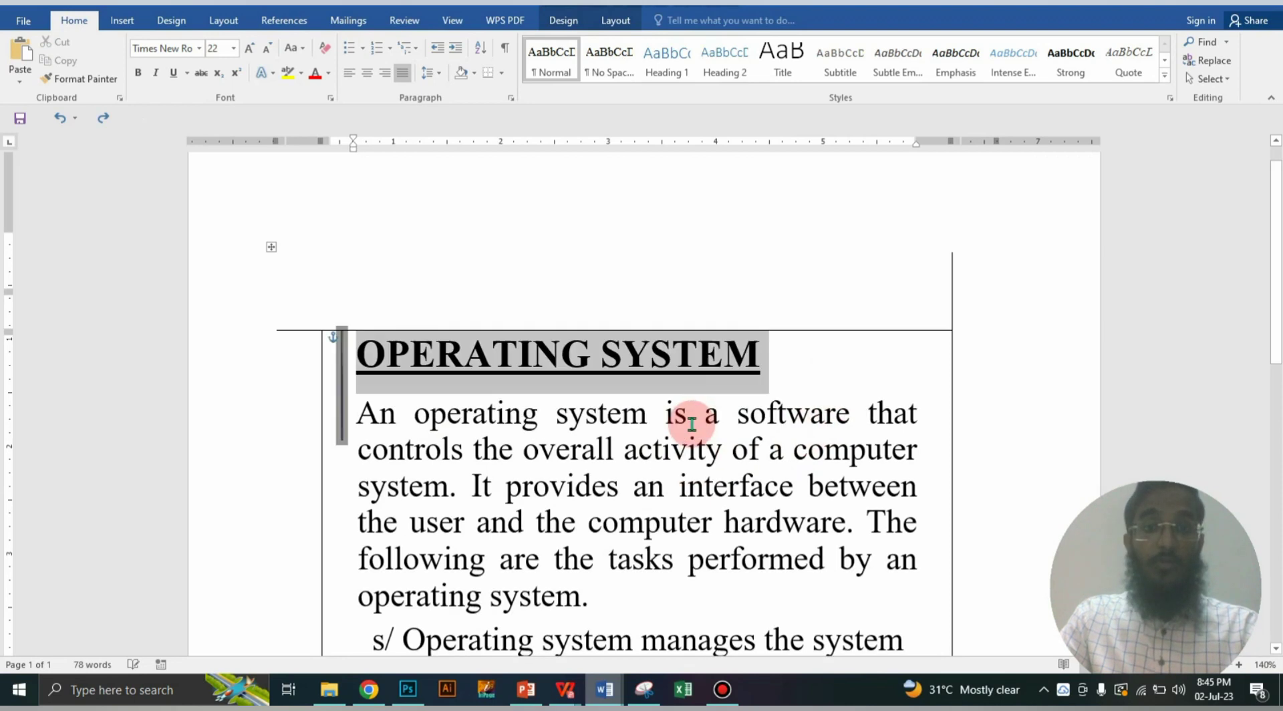
pyautogui.click(694, 416)
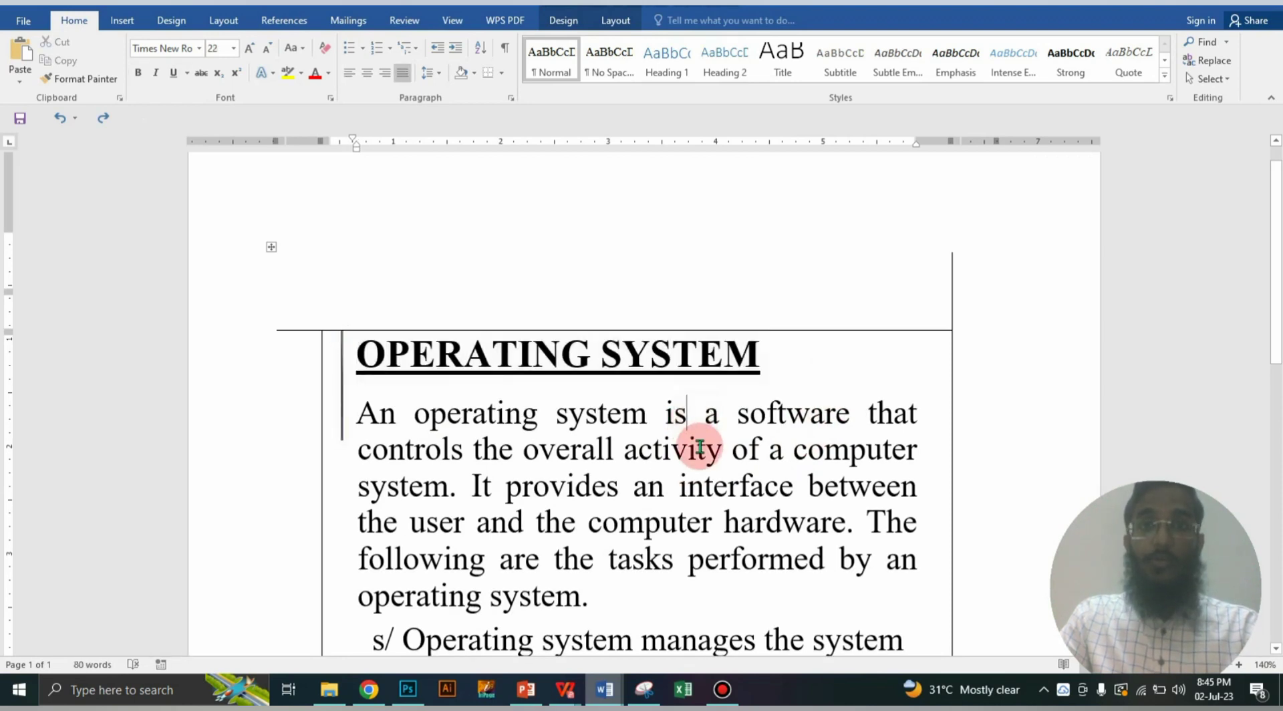